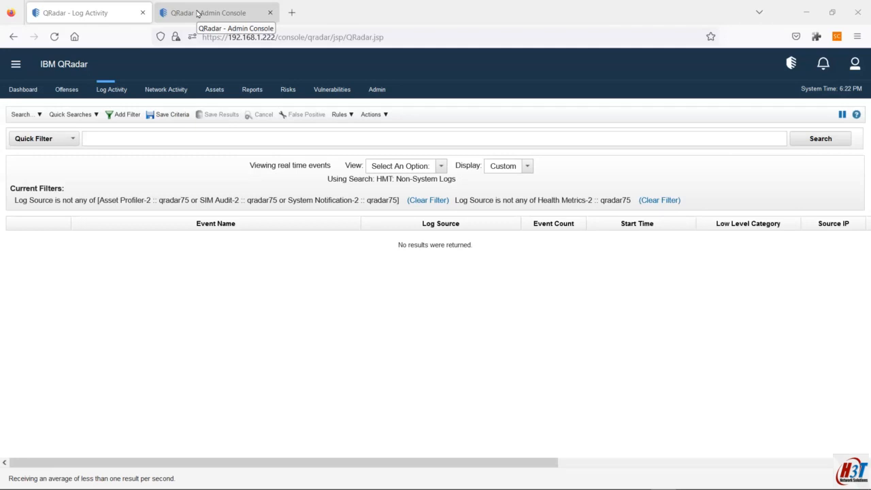
Review the WinCollect console's Agents and Destinations pages, then close it and return to Log Activity
click(250, 194)
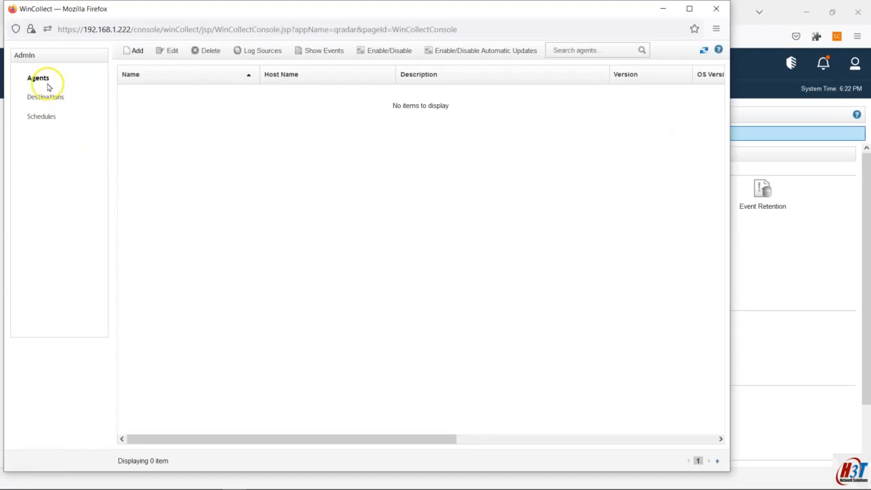
click(43, 95)
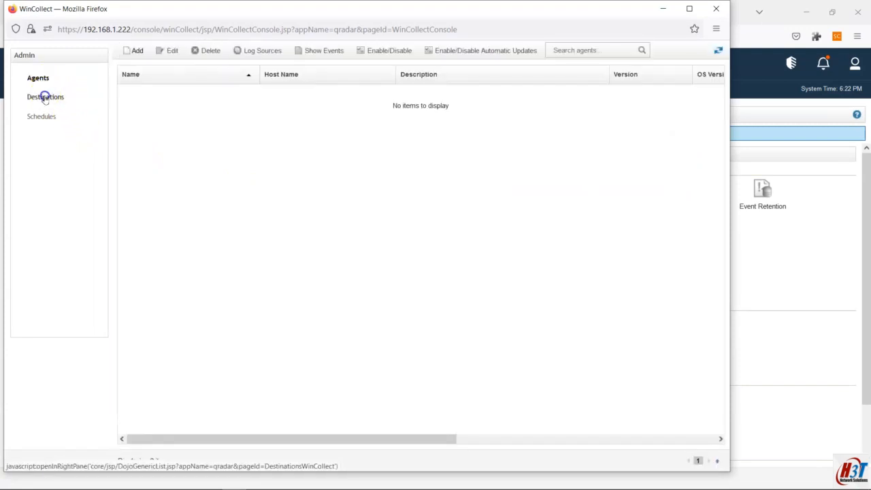
click(717, 8)
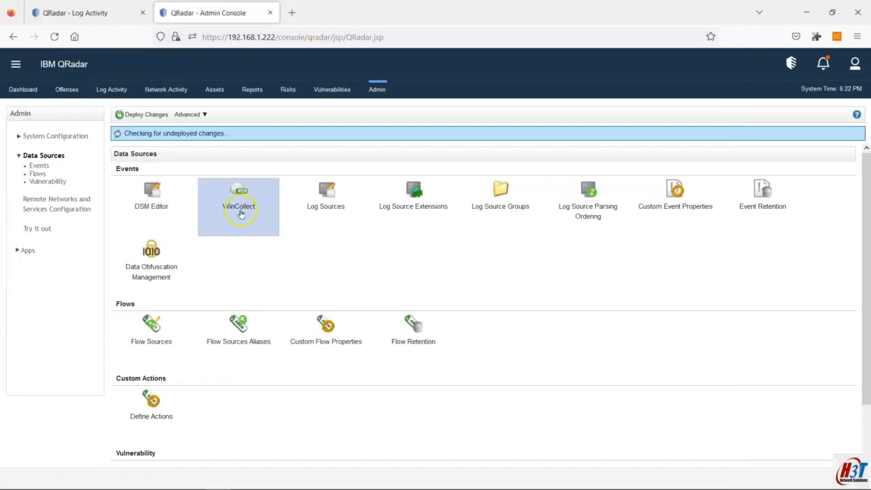
click(75, 14)
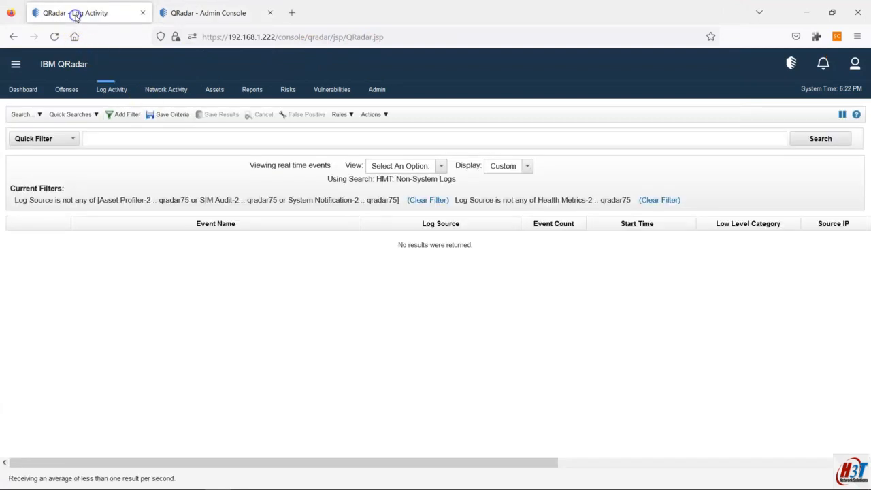
Review the WinCollect network diagram, then switch to the remote Windows 10 session at 192.168.1.223
mouse_move(368, 481)
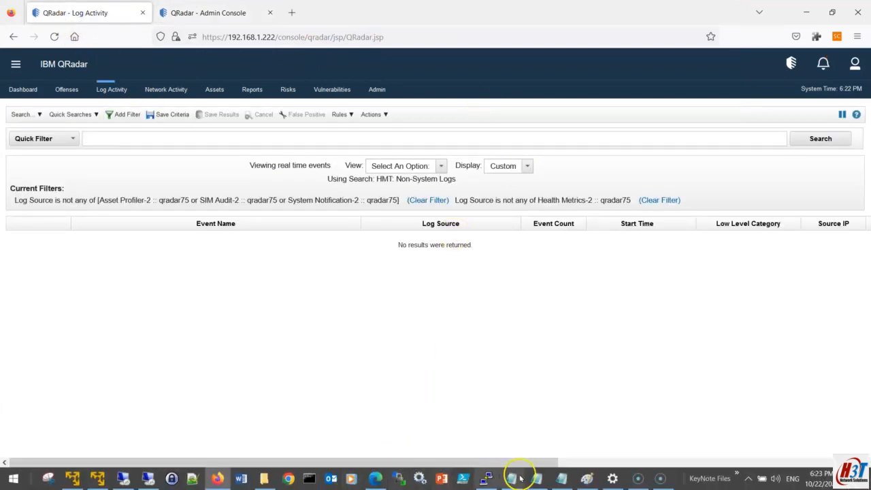
click(585, 479)
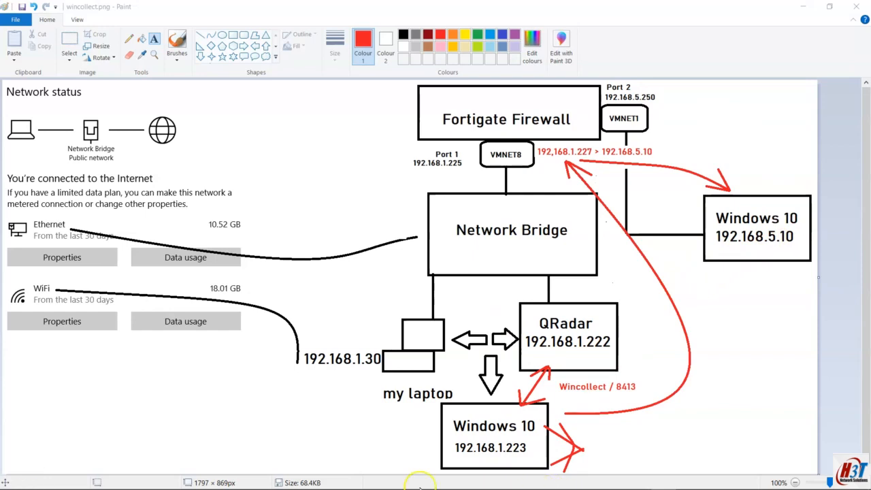
mouse_move(123, 479)
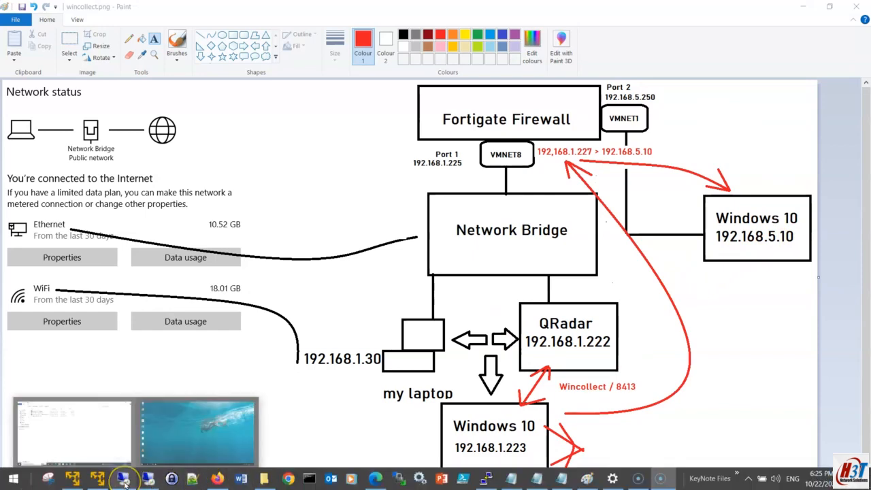
click(126, 432)
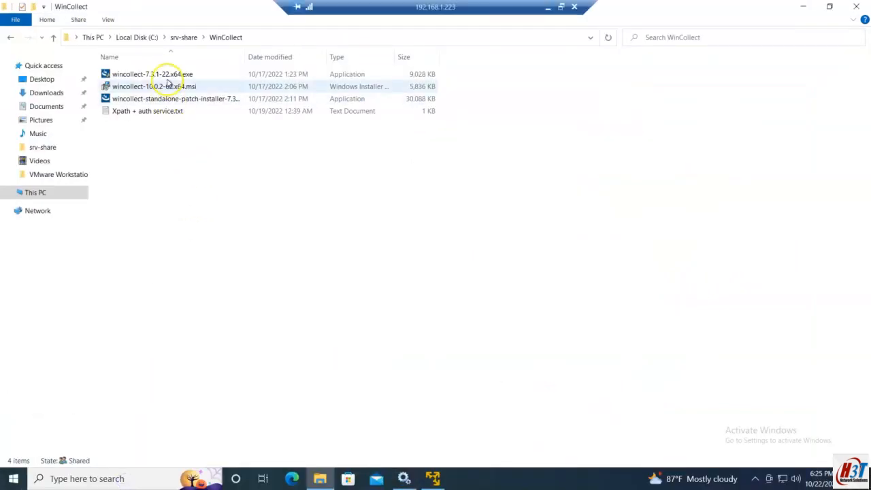
Launch the wincollect-10.0.2-62.x64.msi installer and continue past the welcome page
double_click(171, 86)
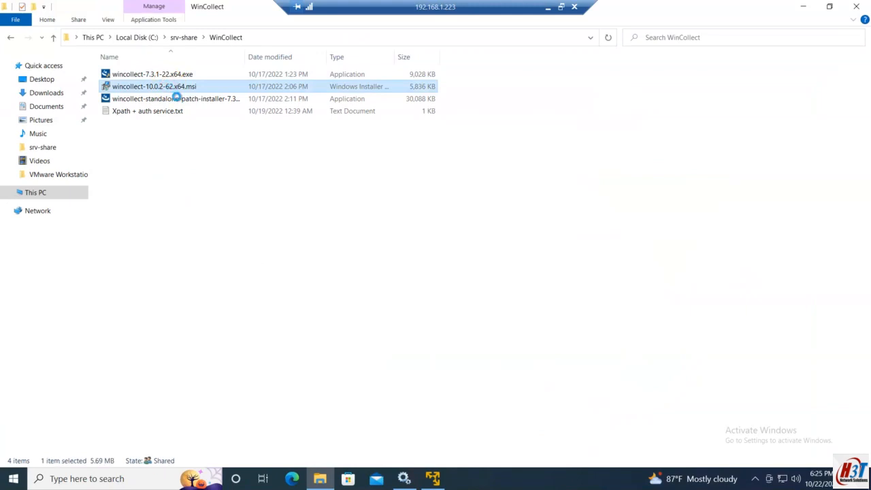
right_click(172, 87)
click(204, 93)
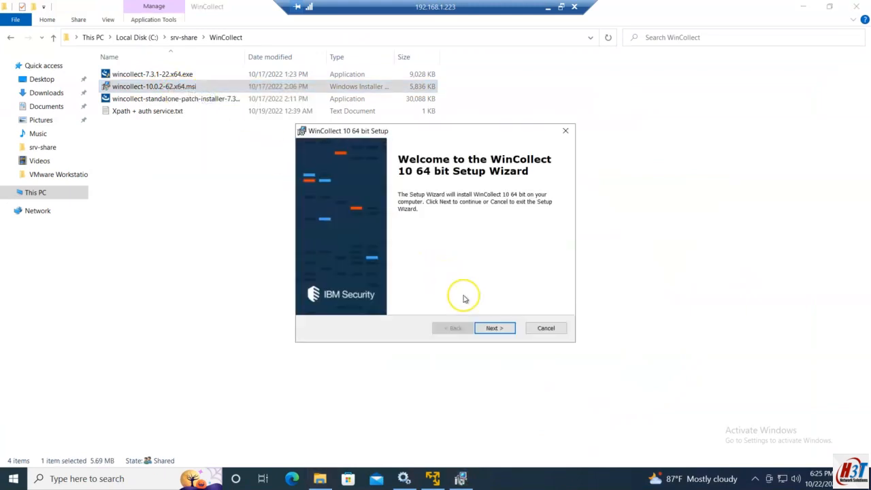
click(488, 329)
Choose the Quick install type, then back out of the destination page
click(399, 285)
click(496, 329)
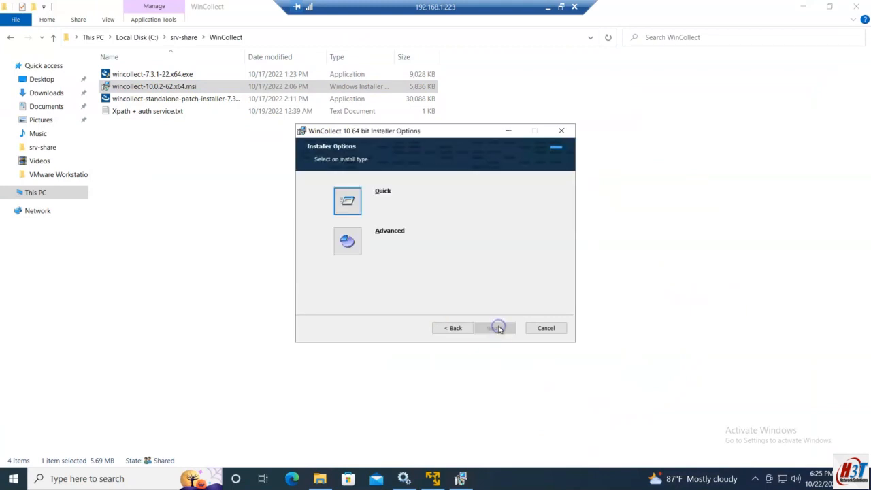
click(356, 206)
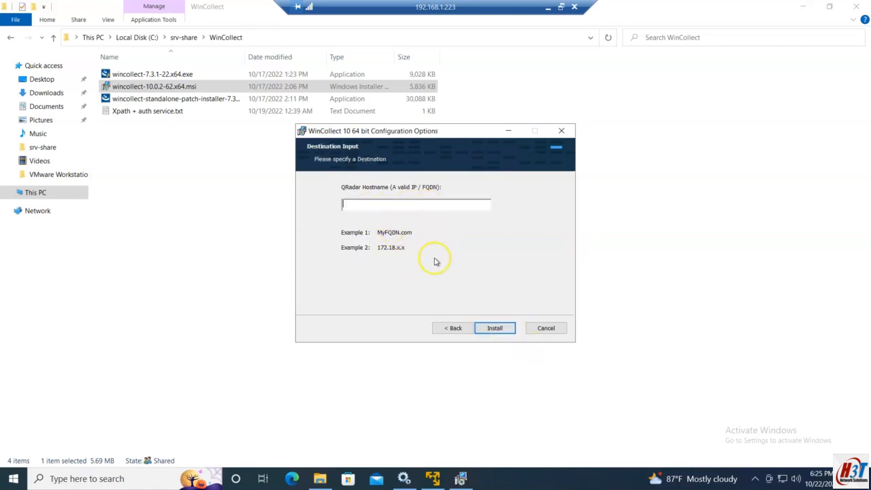
click(461, 328)
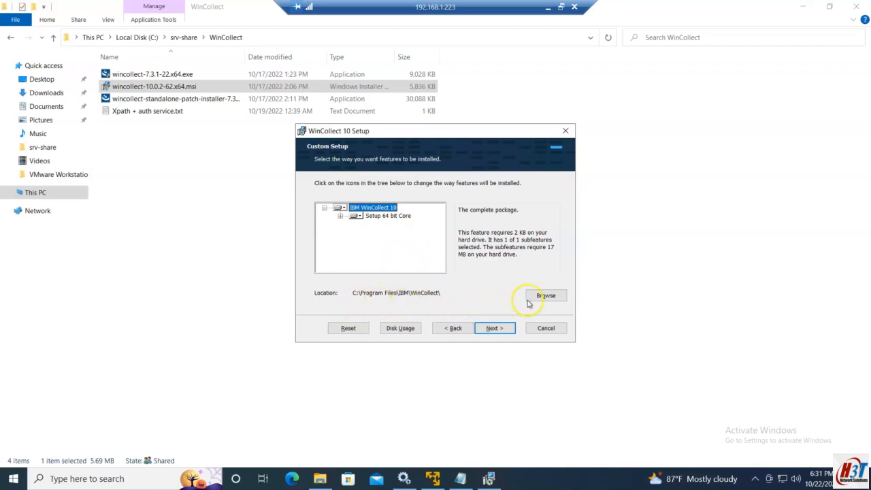
Advance to Ready to Install using a configuration script path under C:\srv-share\WinCollect\
click(479, 327)
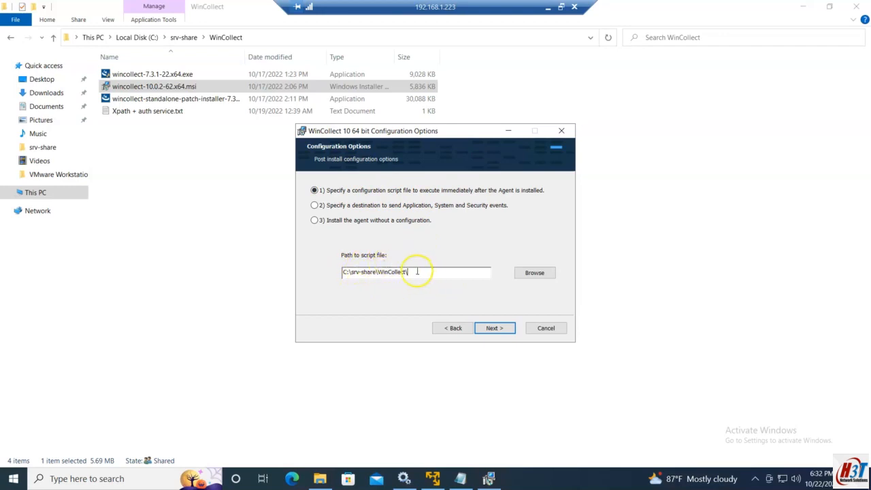
click(496, 328)
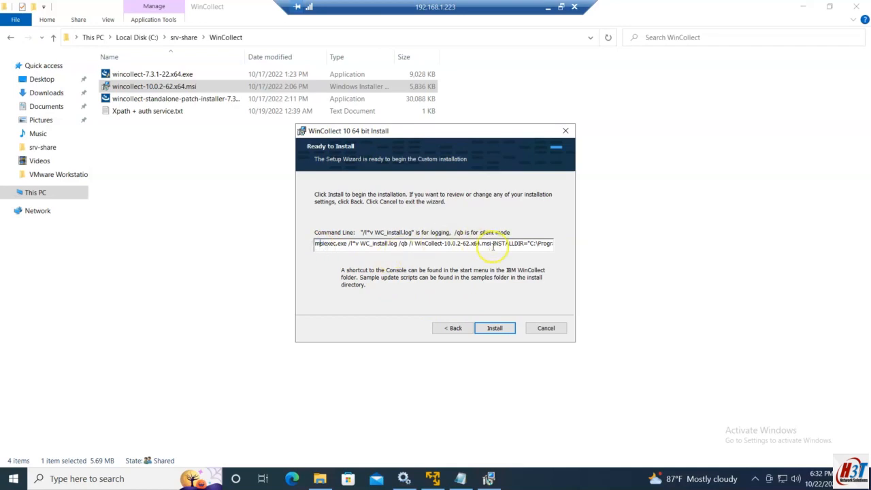
Review the saved msiexec command line in Notepad, then minimize Notepad
click(460, 478)
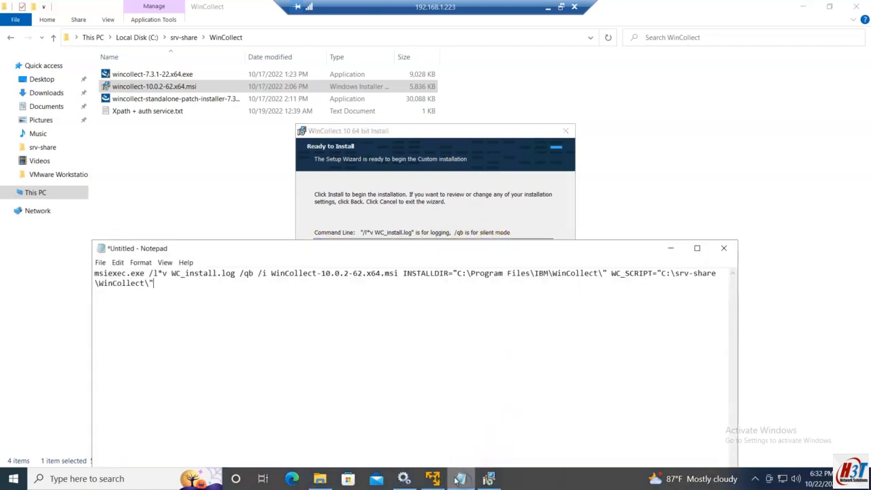
drag(187, 254, 177, 251)
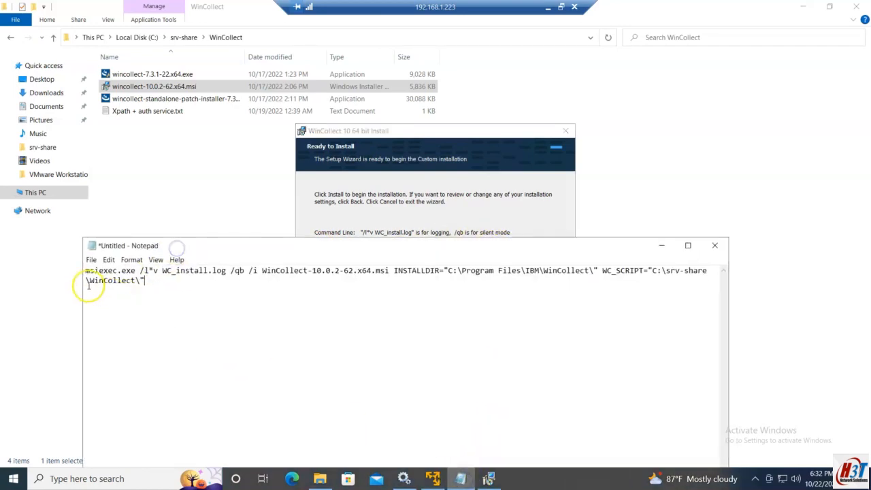
drag(85, 270, 239, 270)
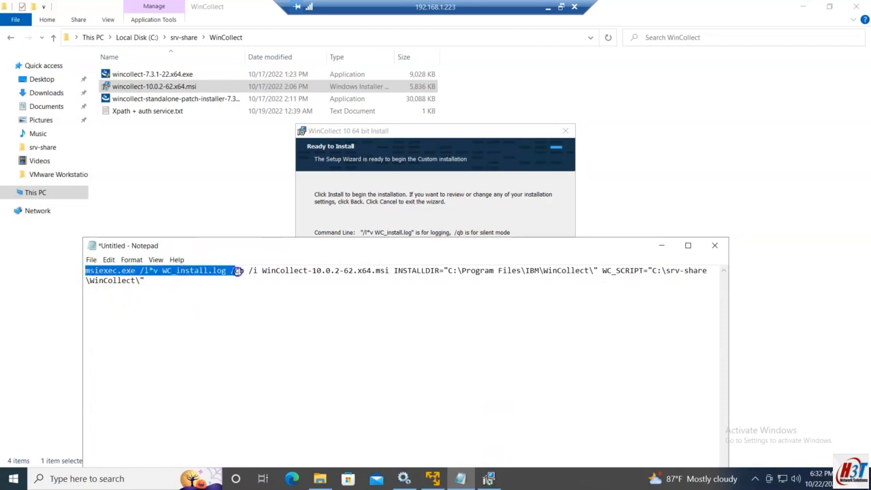
click(194, 280)
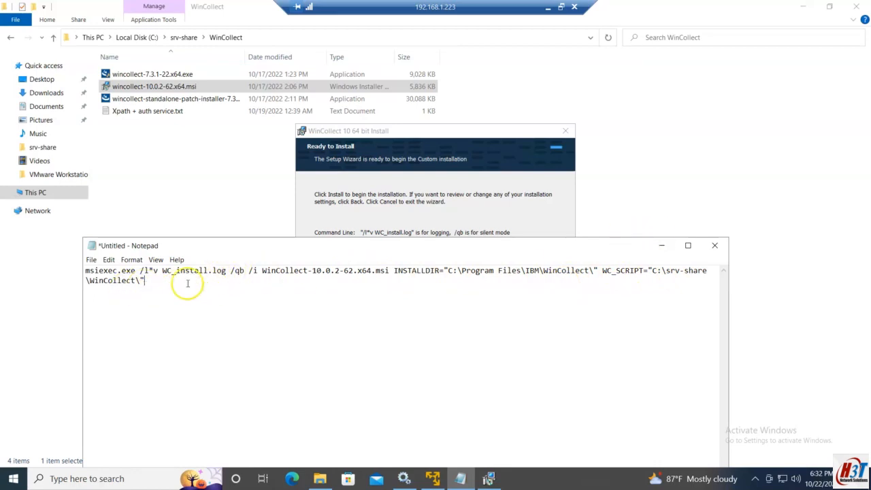
click(660, 247)
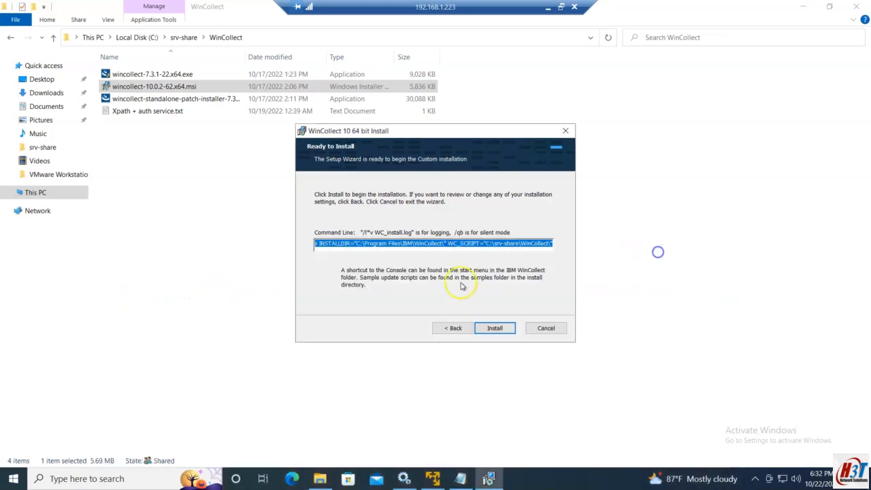
Step back and forward through the wizard to examine the full installer command line
click(453, 328)
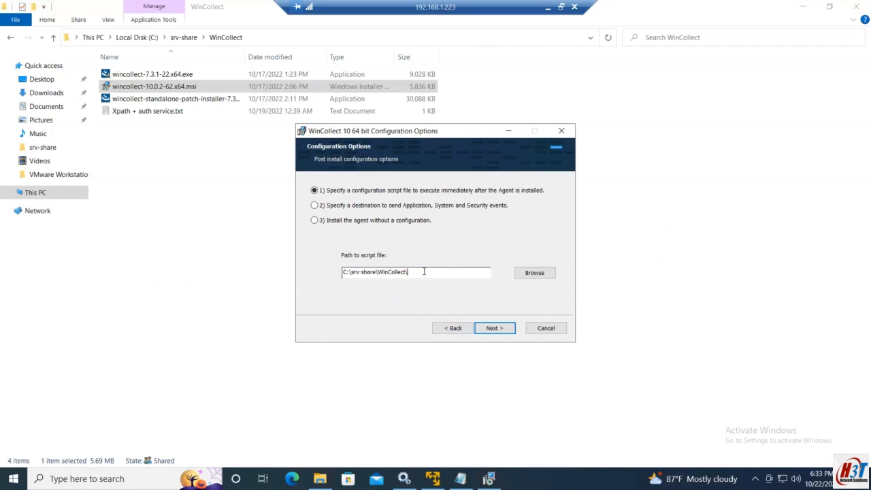
click(494, 328)
drag(498, 242, 620, 239)
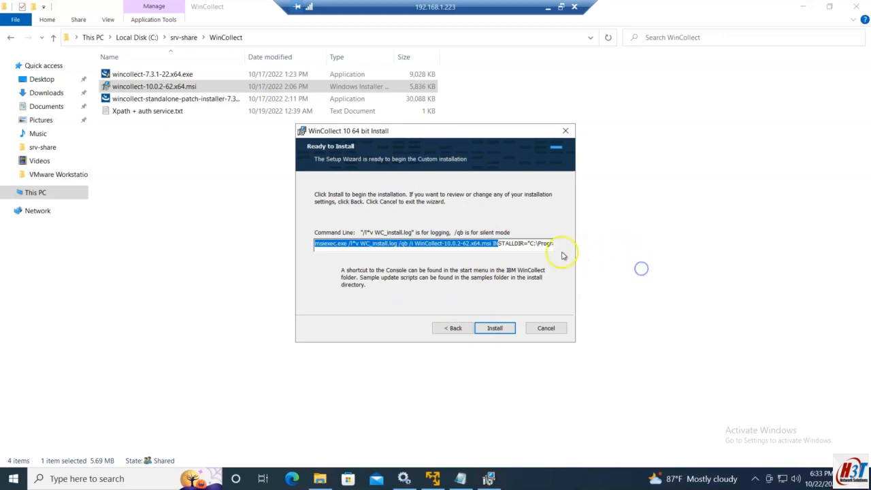
click(541, 246)
key(End)
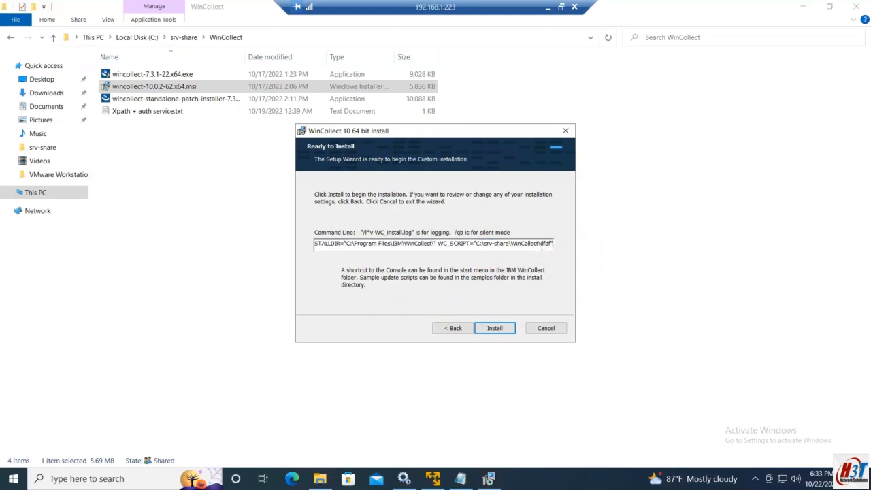
click(465, 329)
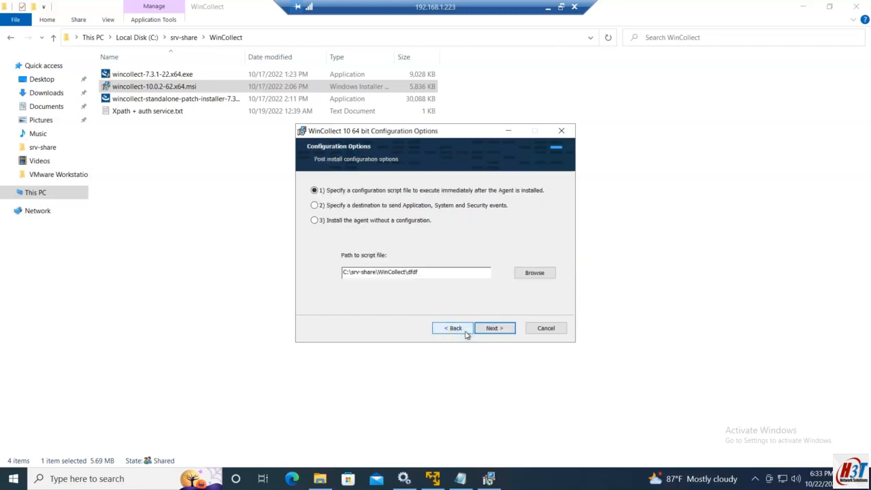
Select the option to send Application, System and Security events to a destination, then go back to the install type page
click(333, 195)
click(333, 209)
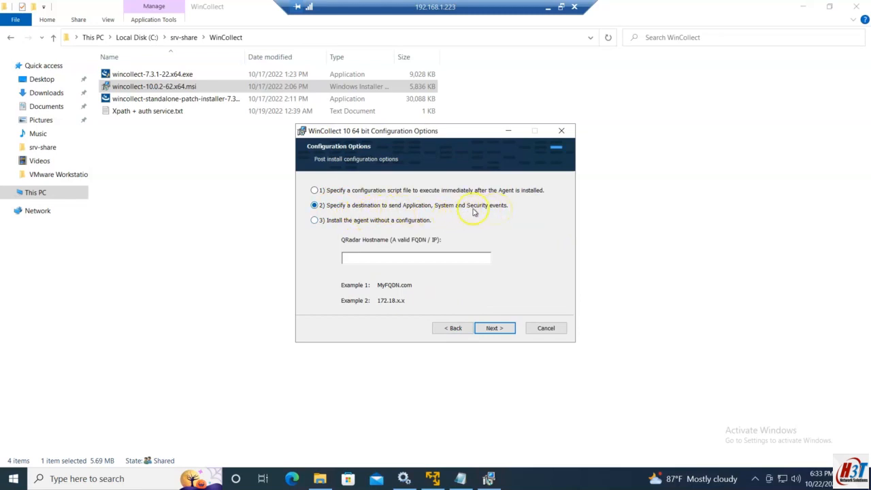
click(452, 327)
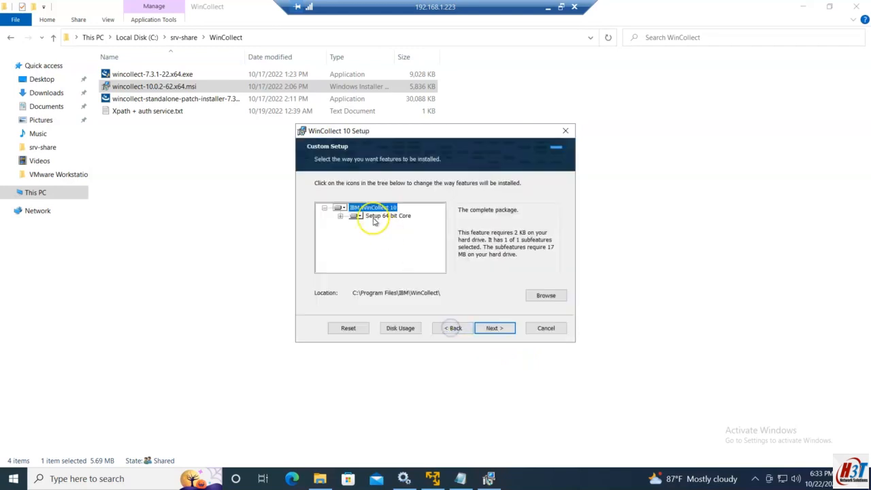
click(368, 207)
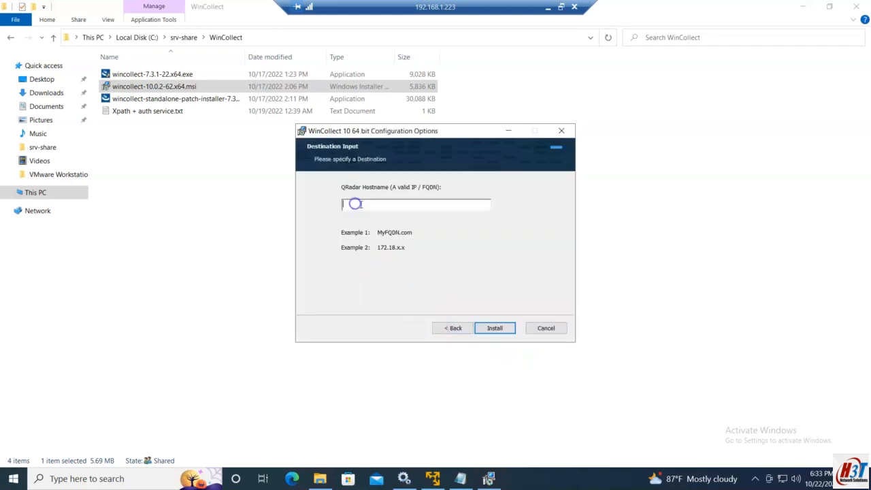
click(453, 328)
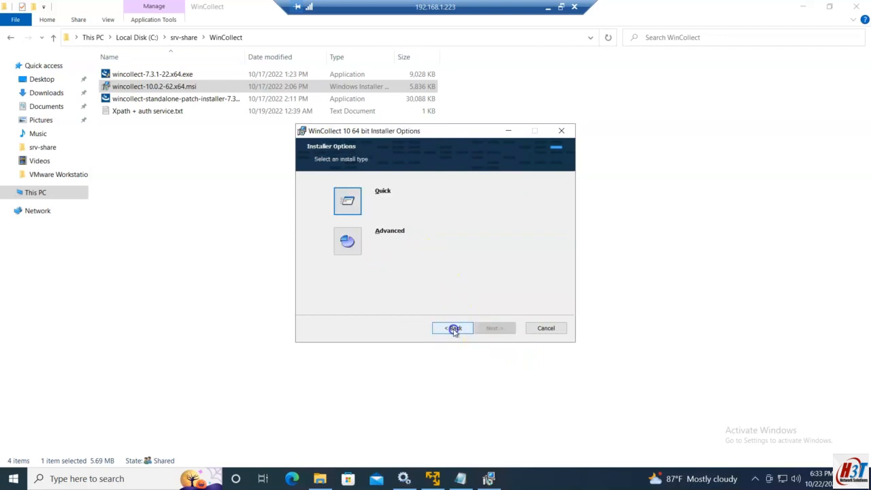
Choose Advanced install, set the QRadar hostname to 192.168.1.222 and proceed to Ready to Install
click(348, 241)
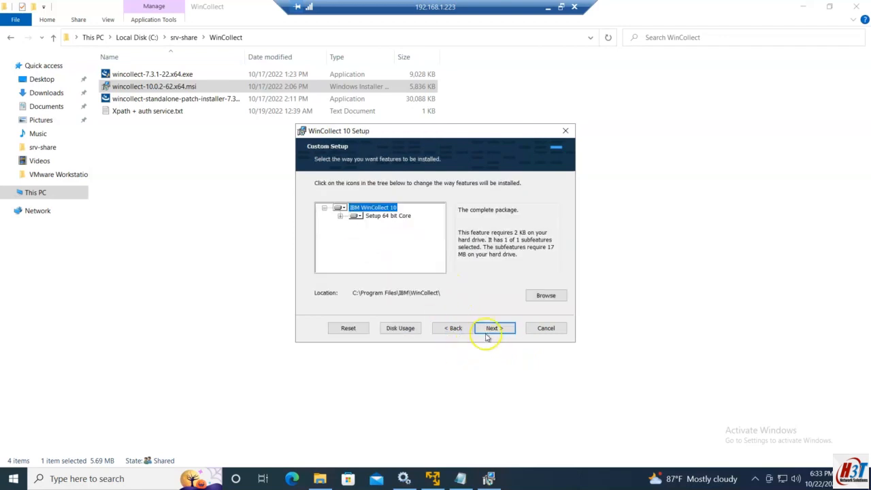
click(490, 328)
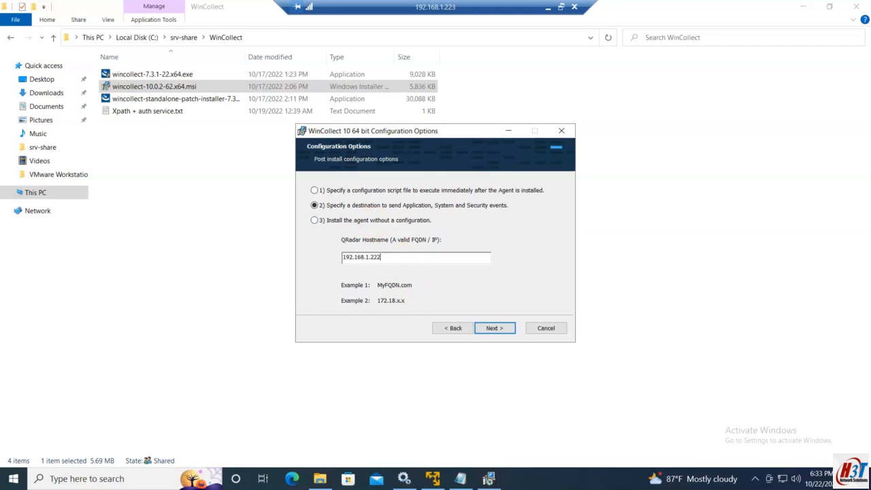
click(507, 329)
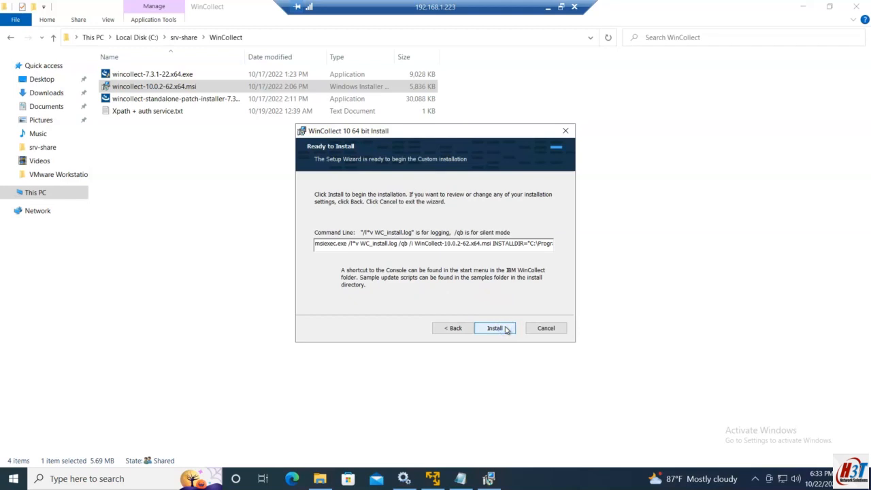
Copy the generated installer command line from the Ready to Install page
click(451, 255)
triple_click(450, 243)
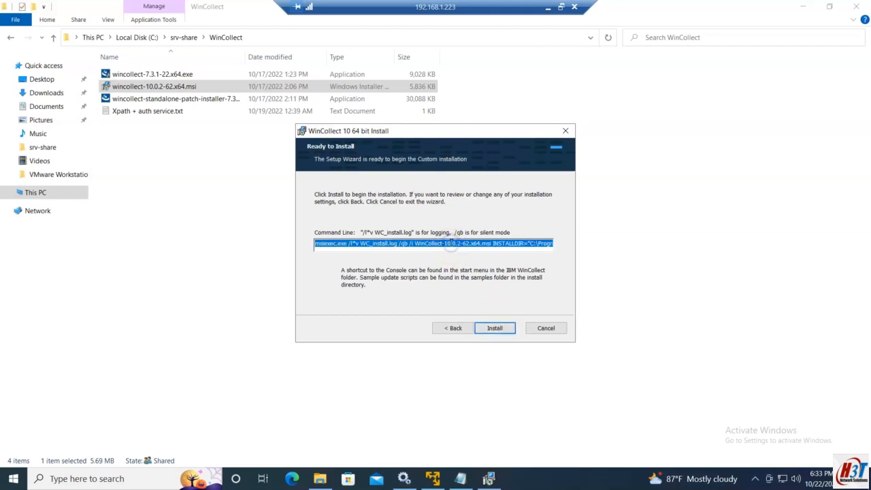
key(ctrl+c)
Replace the Notepad contents with the copied msiexec command and select it
click(463, 478)
key(ctrl+v)
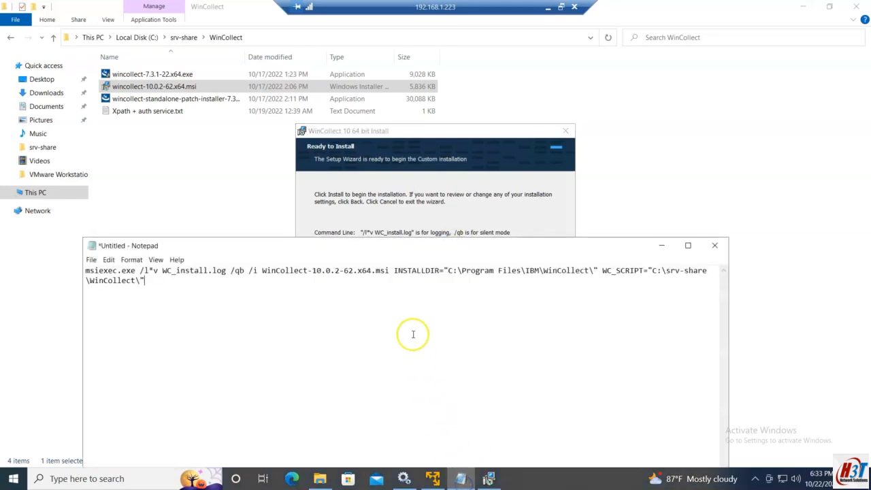
key(ctrl+a)
key(ctrl+v)
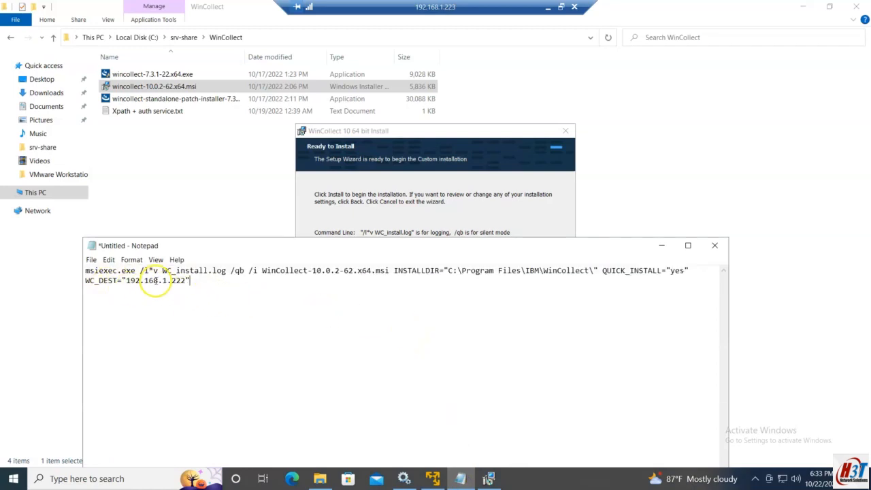
drag(187, 281, 75, 271)
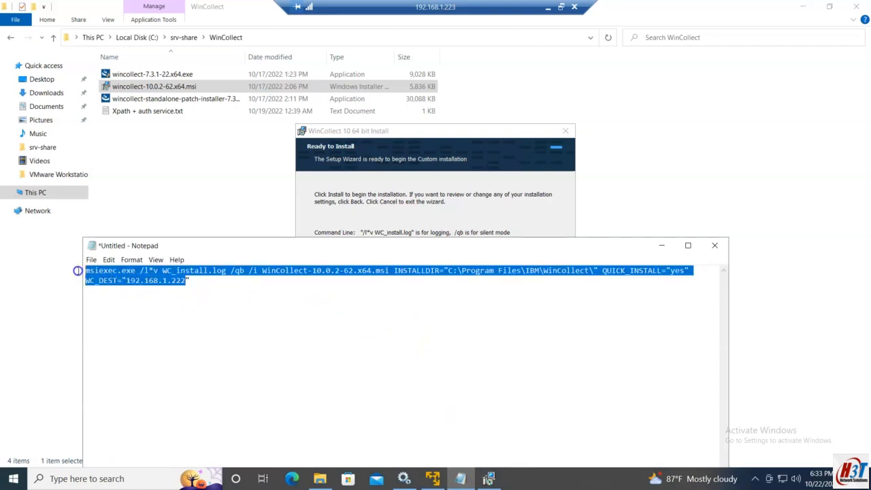
Undo the replacement to restore the WC_SCRIPT command and paste the copied msiexec command on a new line below it
click(173, 282)
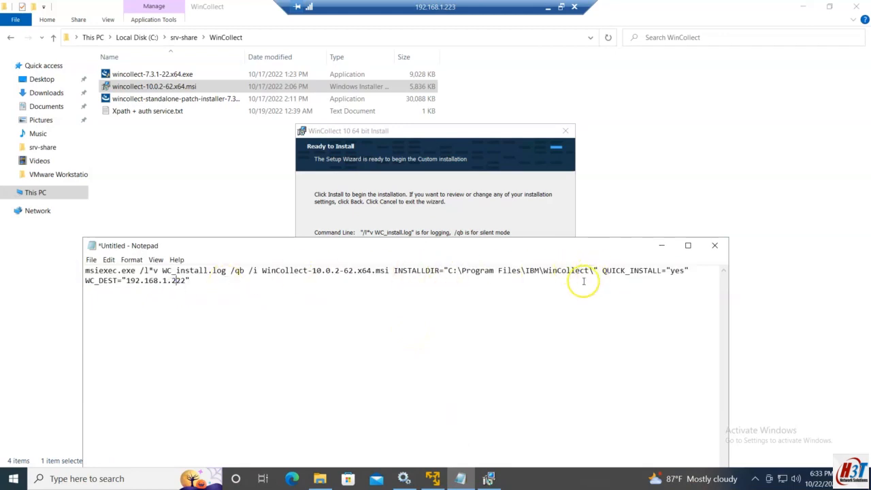
key(ctrl+z)
click(215, 282)
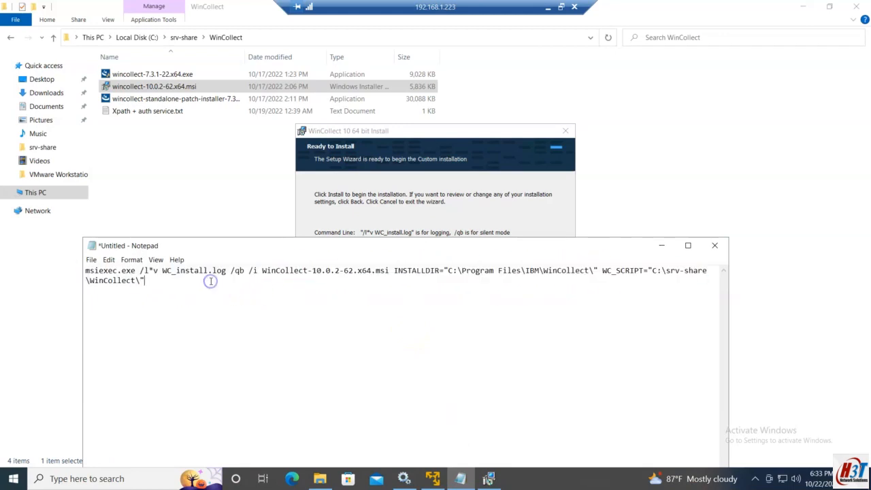
key(Return)
key(ctrl+v)
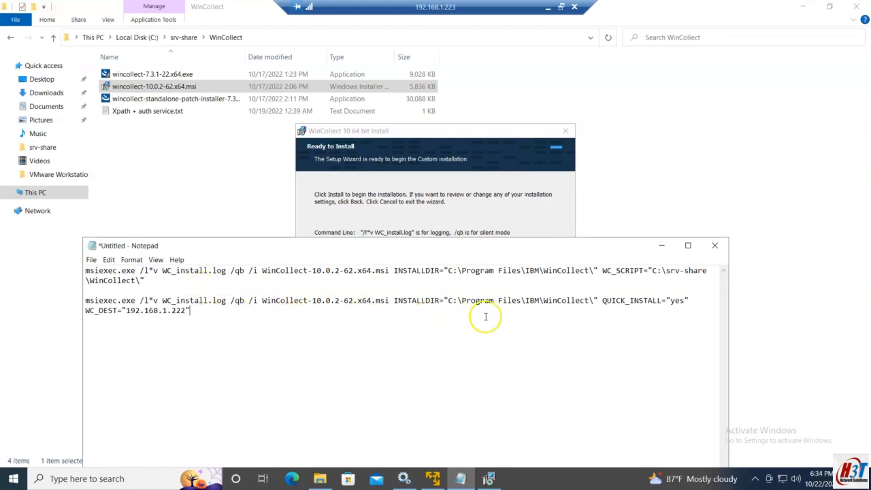
drag(144, 280, 601, 263)
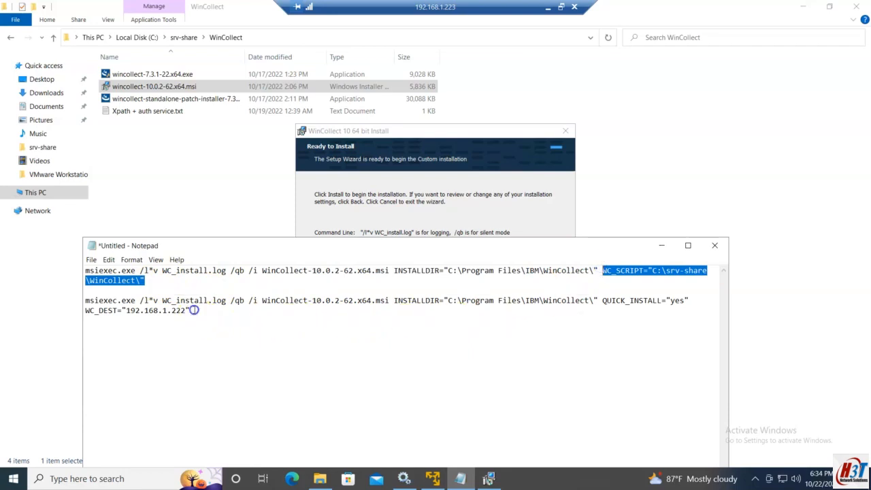
drag(189, 310, 100, 311)
click(225, 311)
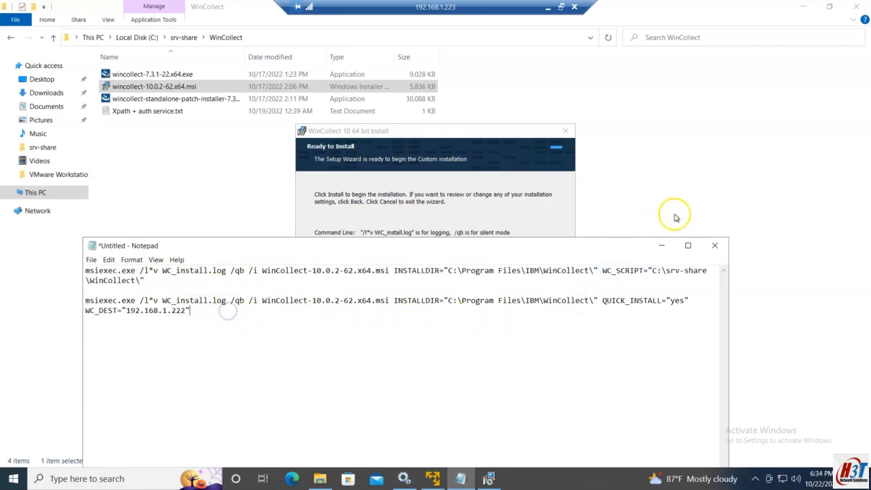
Minimize Notepad, run the installation from the Ready to Install page and finish the setup wizard
click(662, 245)
click(494, 328)
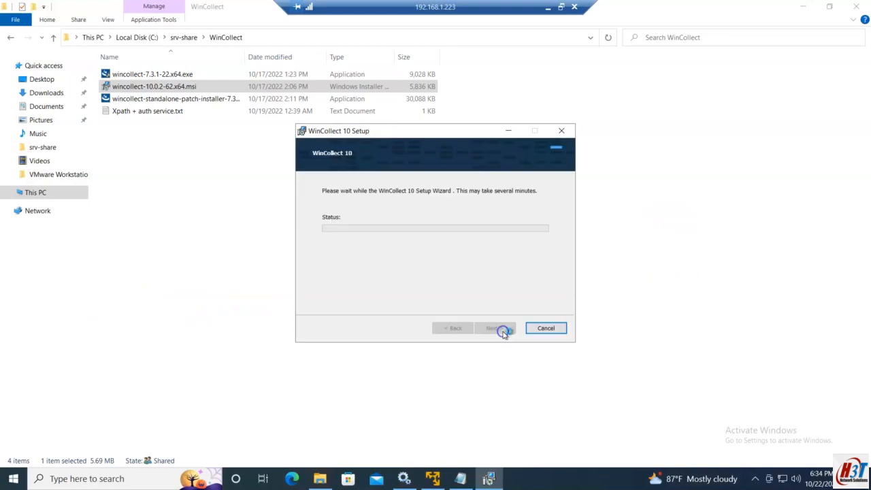
click(403, 322)
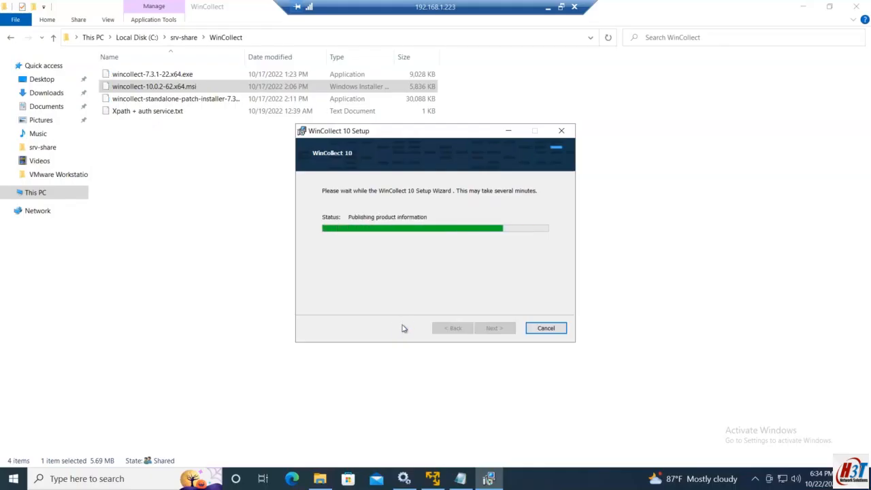
click(495, 328)
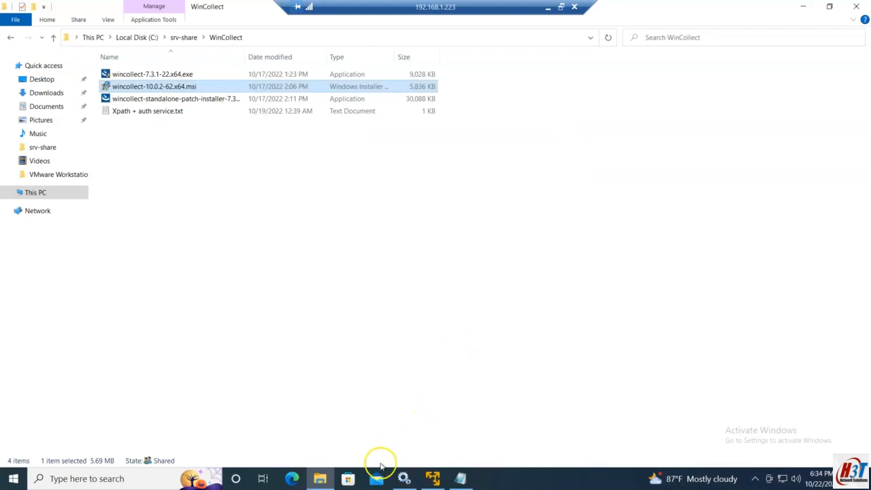
Refresh the Services list and locate the IBM WinCollect service
click(403, 478)
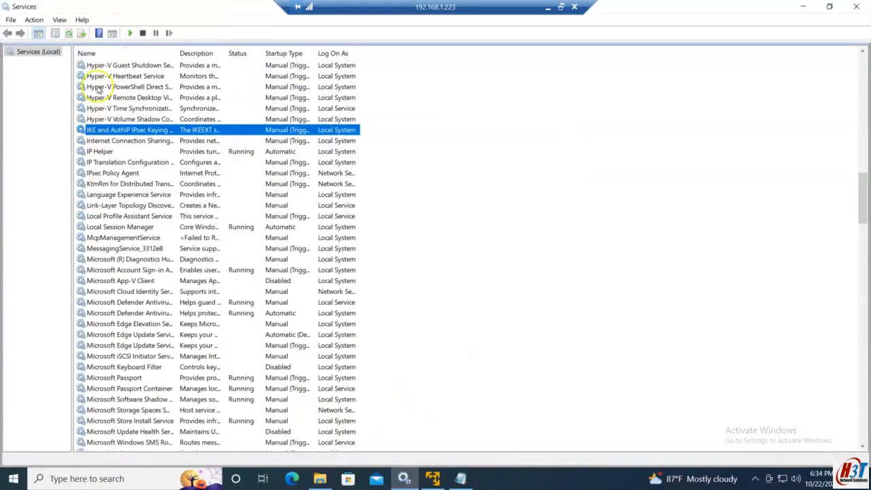
click(69, 33)
click(91, 130)
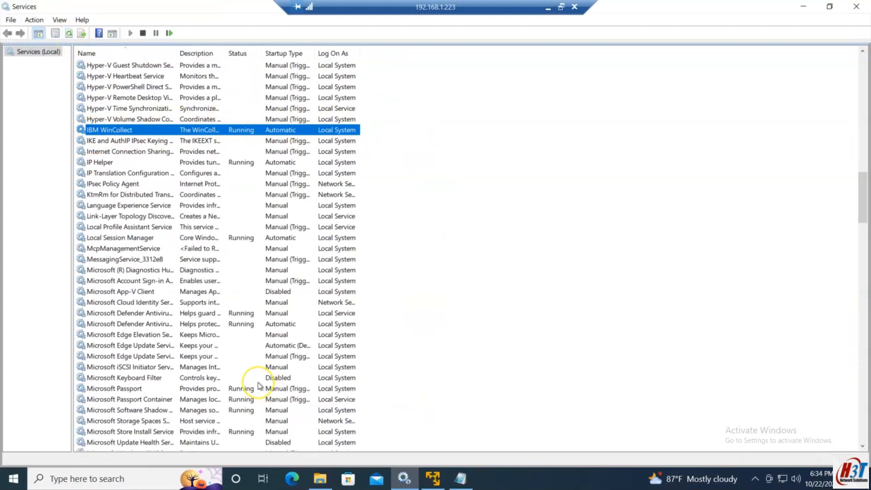
Launch the IBM WinCollect 10 Console from the Start search
key(super)
text(ibm)
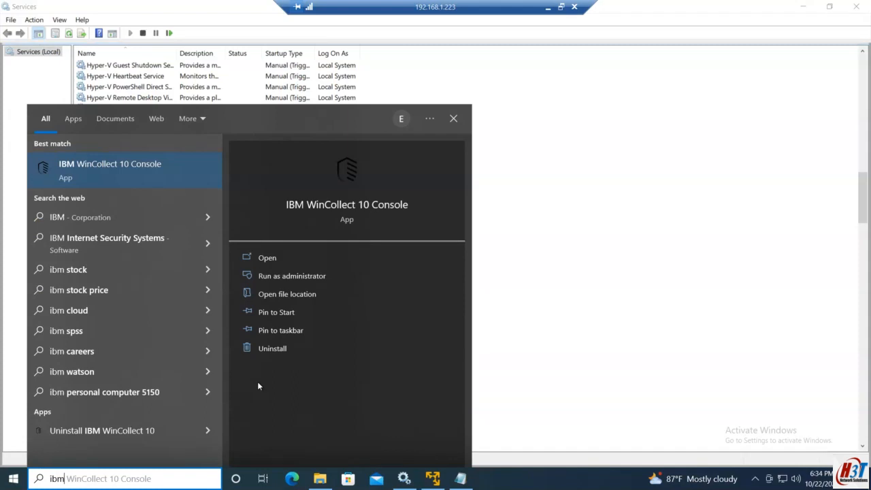
key(Return)
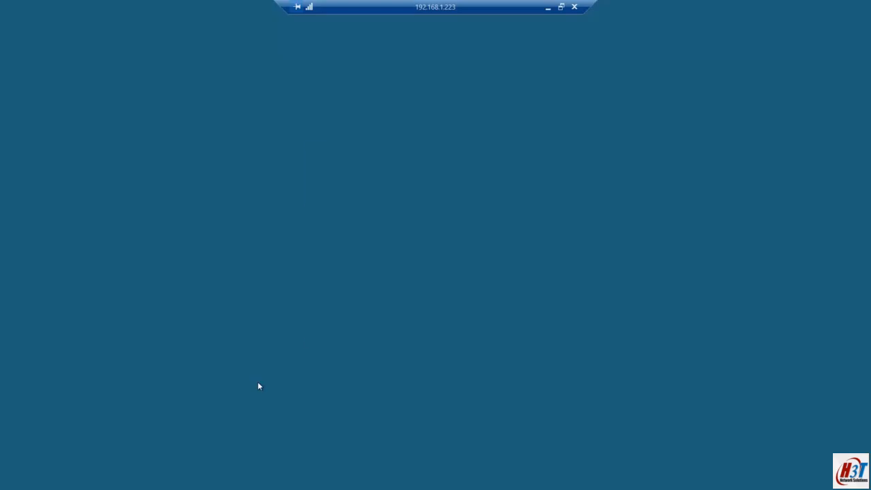
click(370, 317)
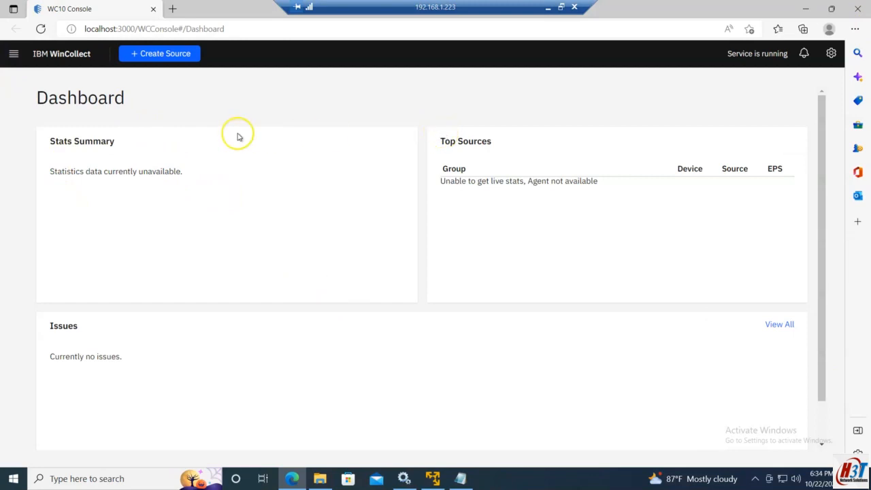
Reload the console dashboard until the statistics and top sources load
click(40, 29)
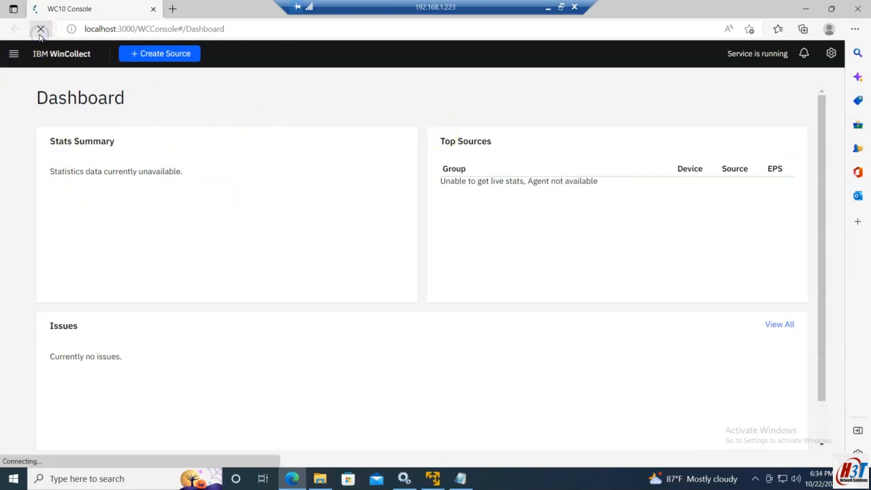
click(41, 29)
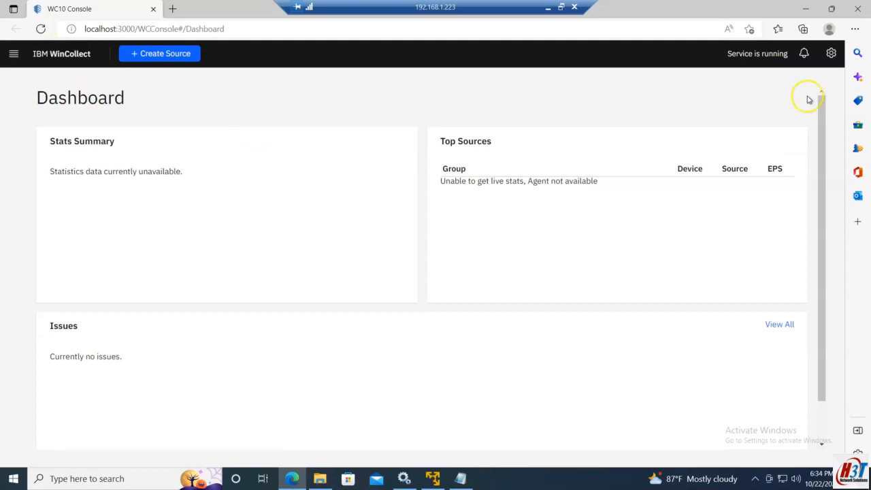
click(41, 29)
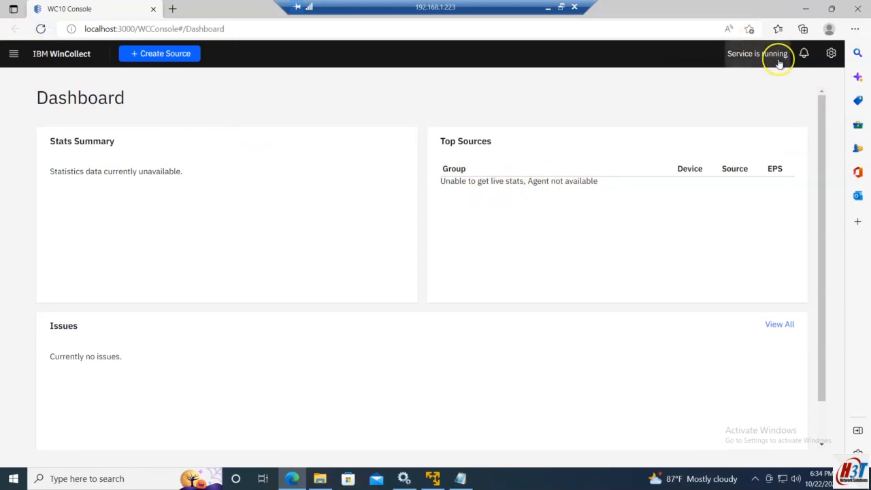
click(41, 29)
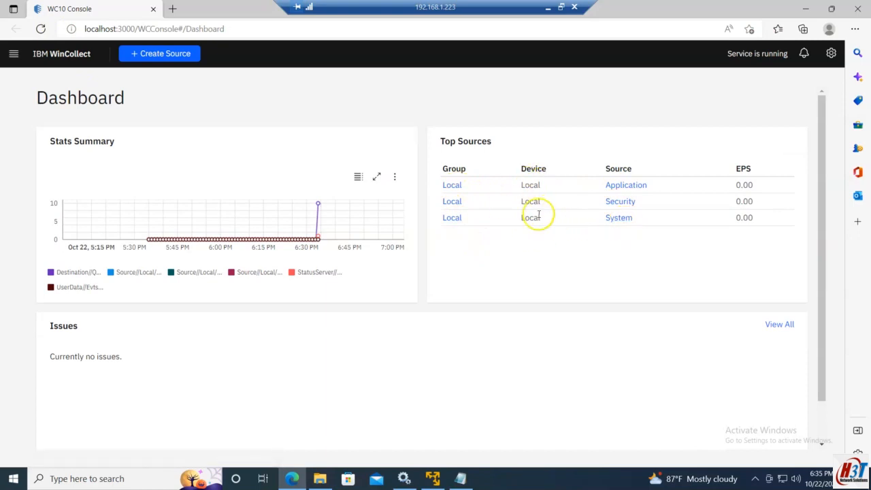
click(13, 54)
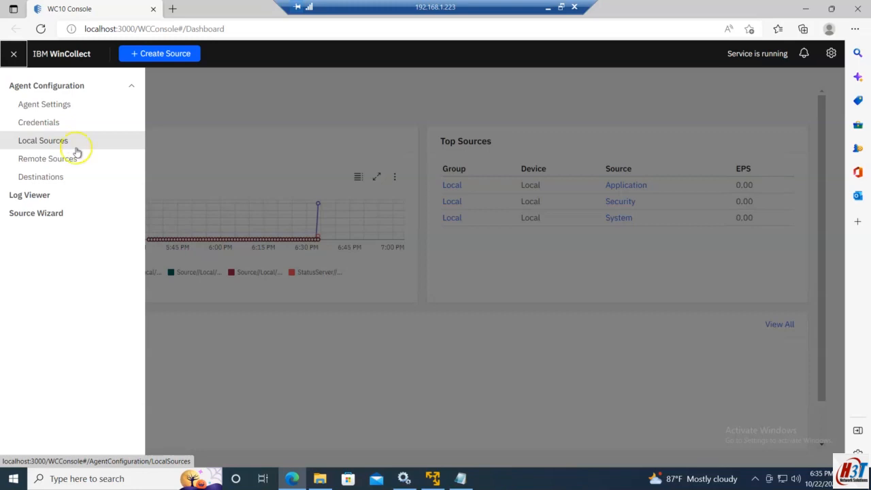
click(339, 359)
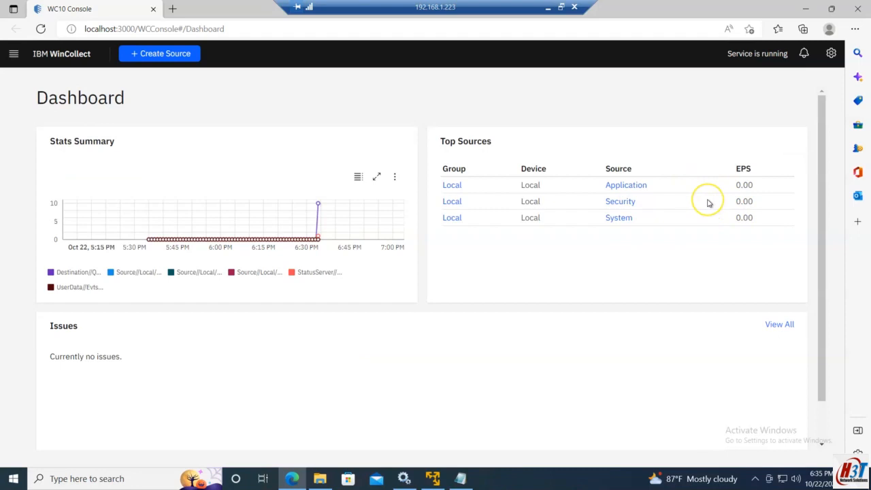
Open Windows PowerShell from the Start search and return to the WinCollect console
key(super)
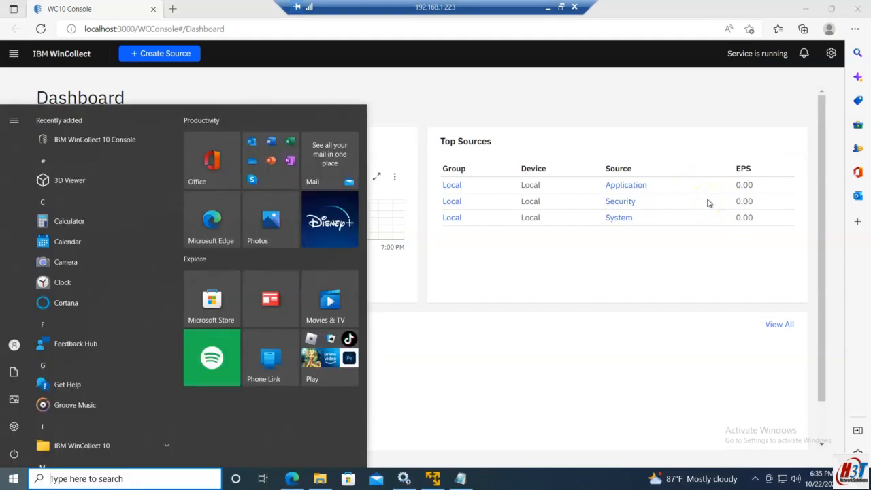
text(power)
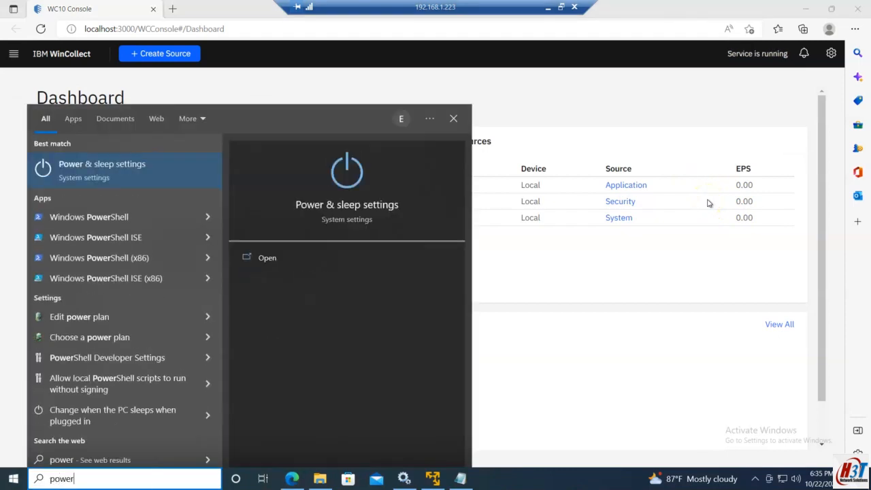
text(she)
key(Return)
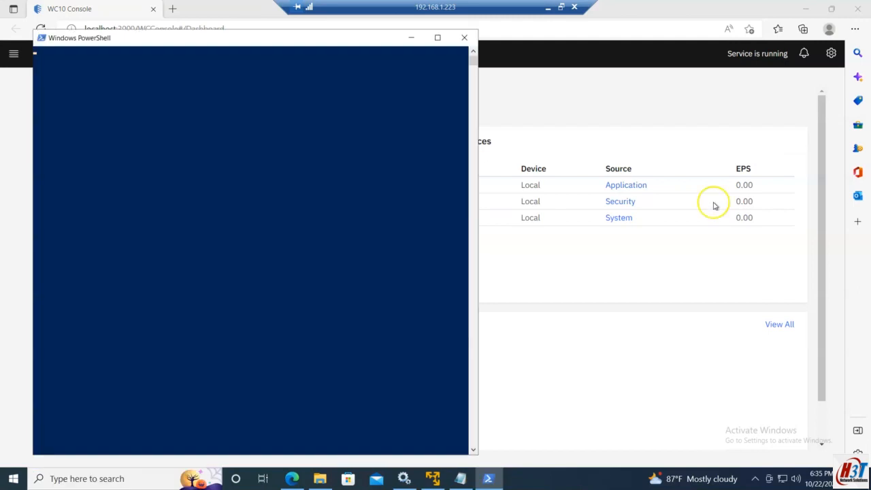
click(753, 385)
click(499, 253)
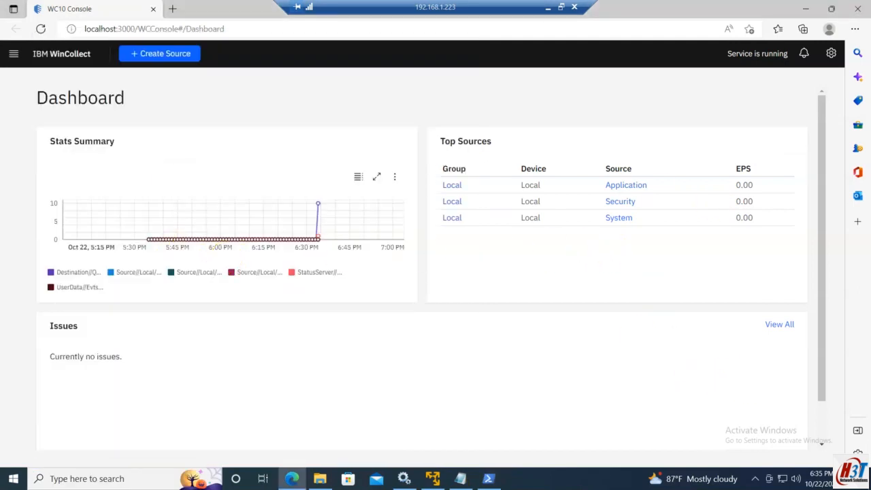
Open the Local group under Local Sources and review its sources and targets
click(14, 54)
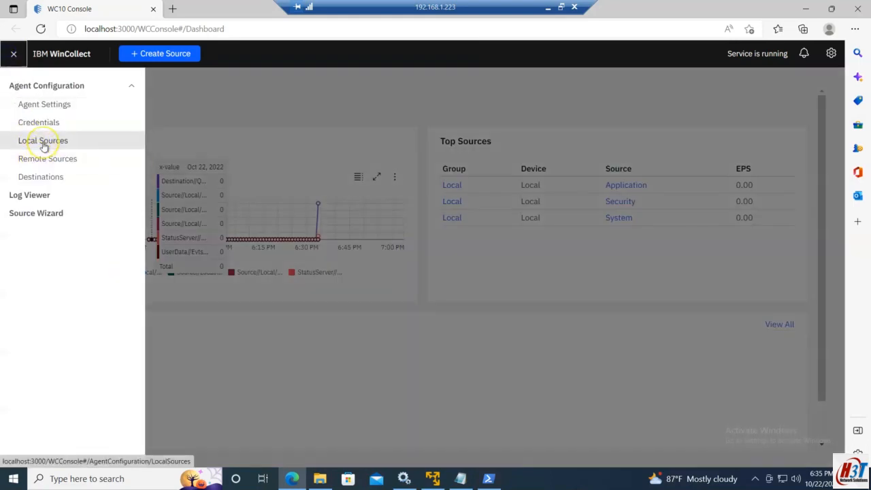
click(43, 141)
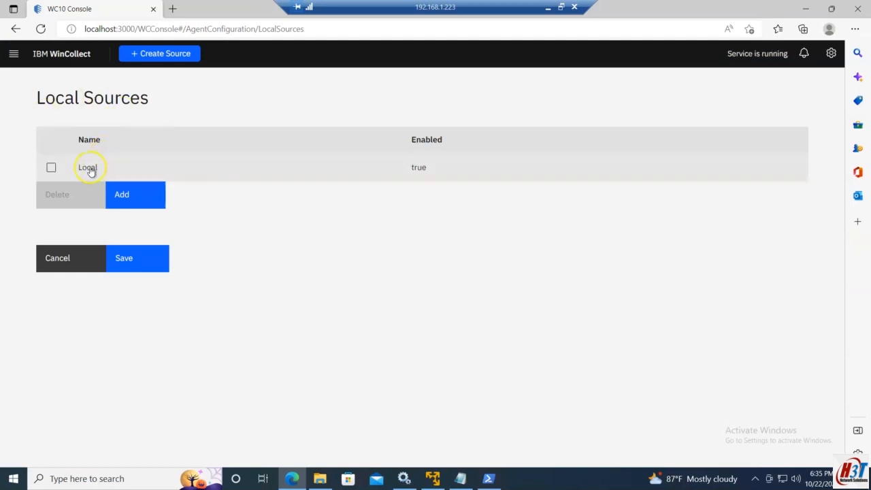
click(98, 171)
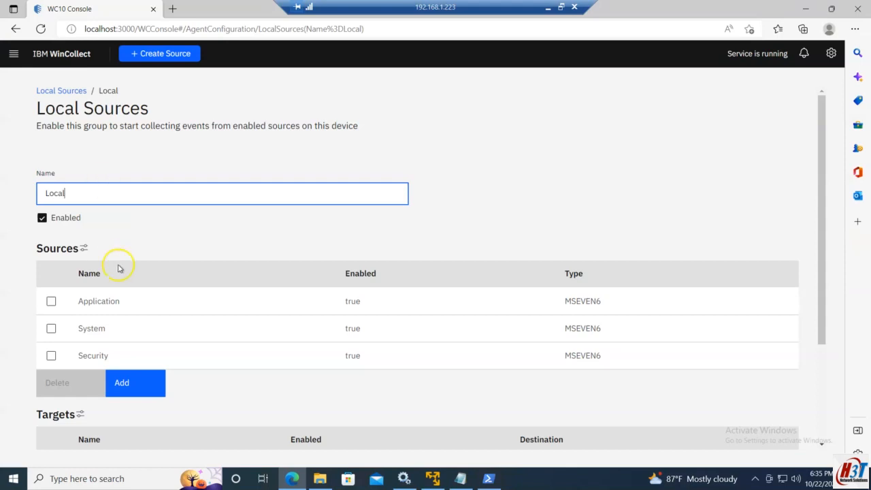
scroll(118, 267, down, 2)
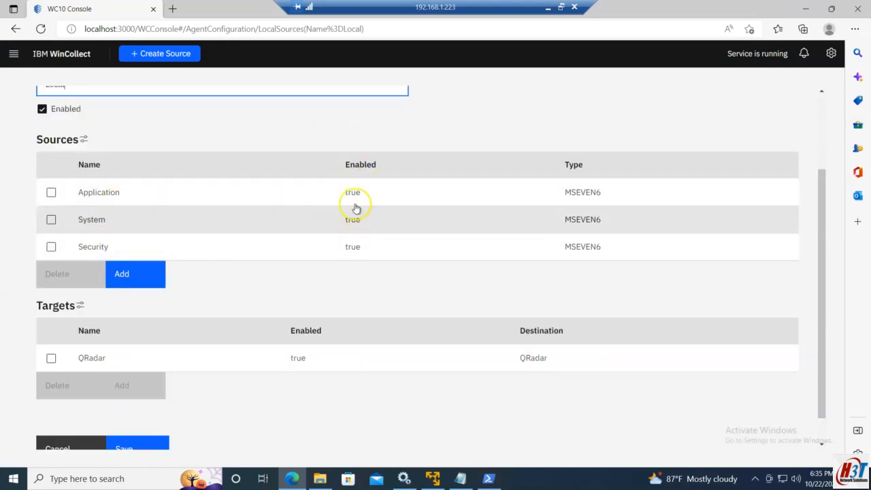
scroll(207, 267, down, 1)
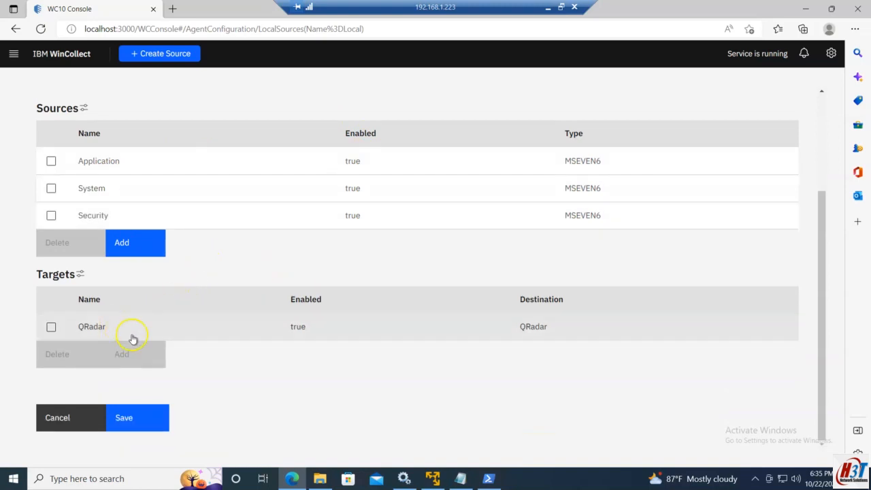
Inspect the QRadar target's name and destination, then open the Destinations page
click(91, 328)
click(83, 177)
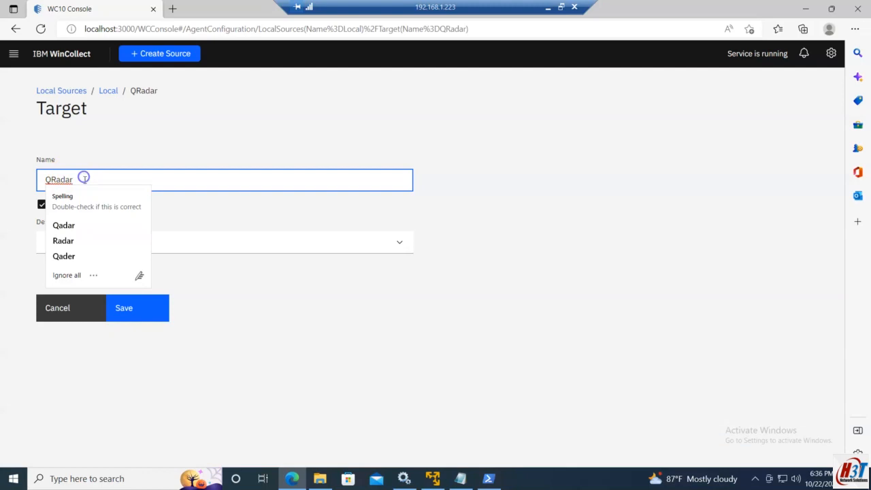
click(207, 266)
click(78, 245)
click(78, 245)
click(9, 72)
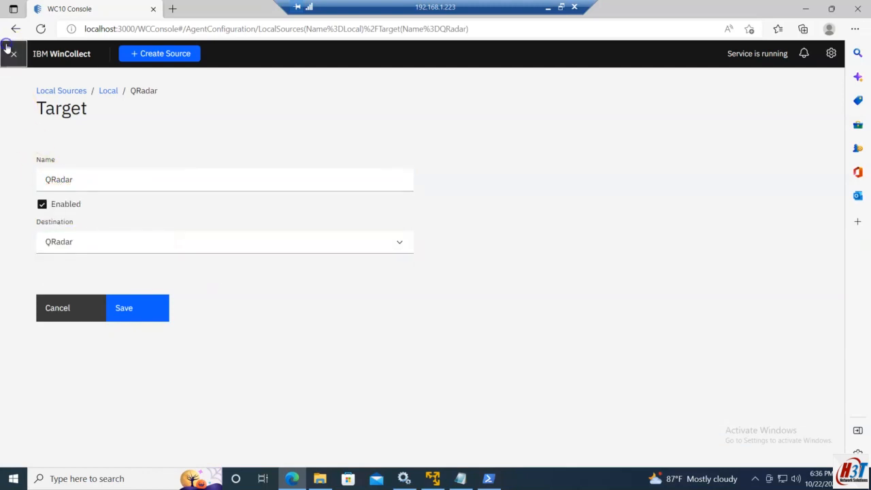
click(12, 52)
click(16, 185)
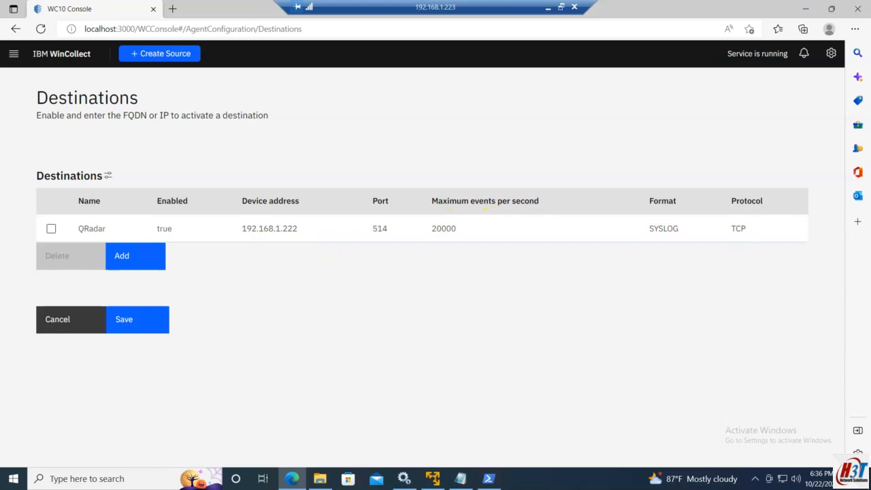
Add a new Microsoft Windows Events source named Sysmon to the Local group and set its channel to XPath
click(14, 54)
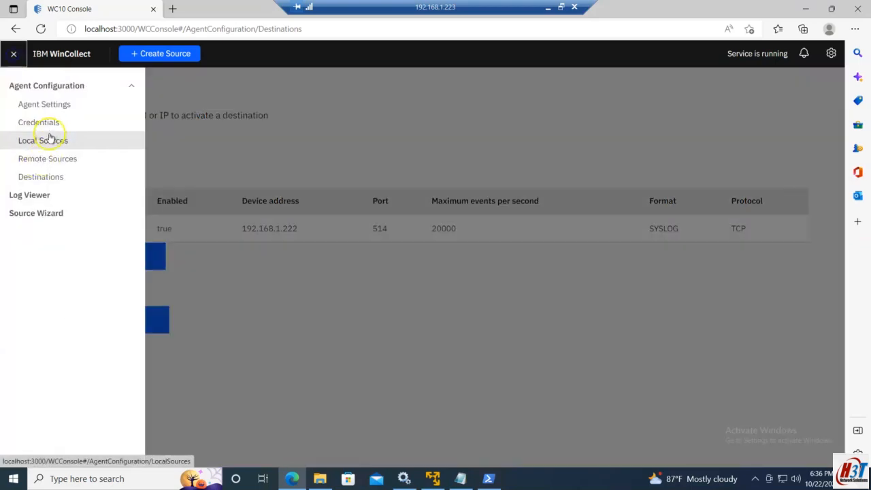
click(46, 137)
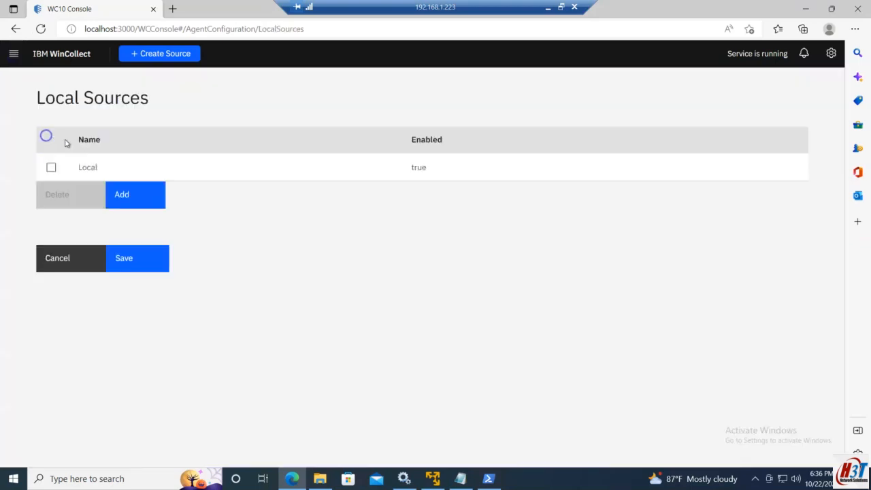
click(92, 171)
scroll(191, 299, down, 3)
click(122, 279)
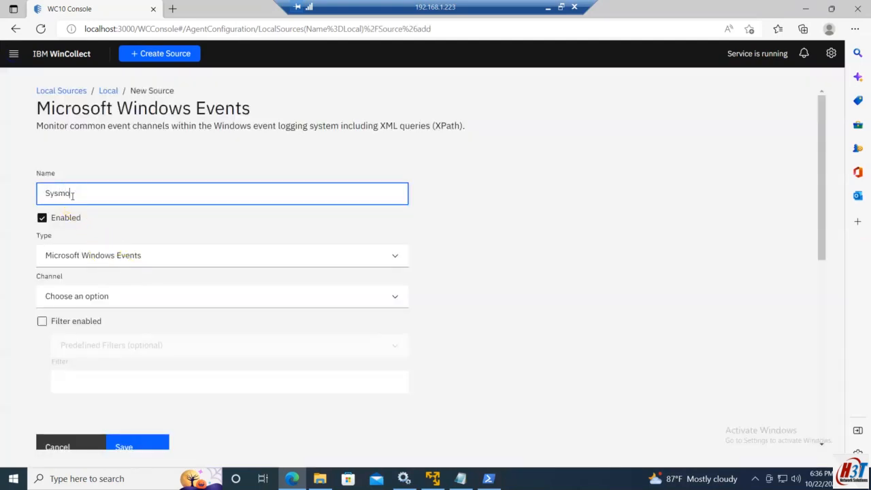
scroll(116, 293, down, 1)
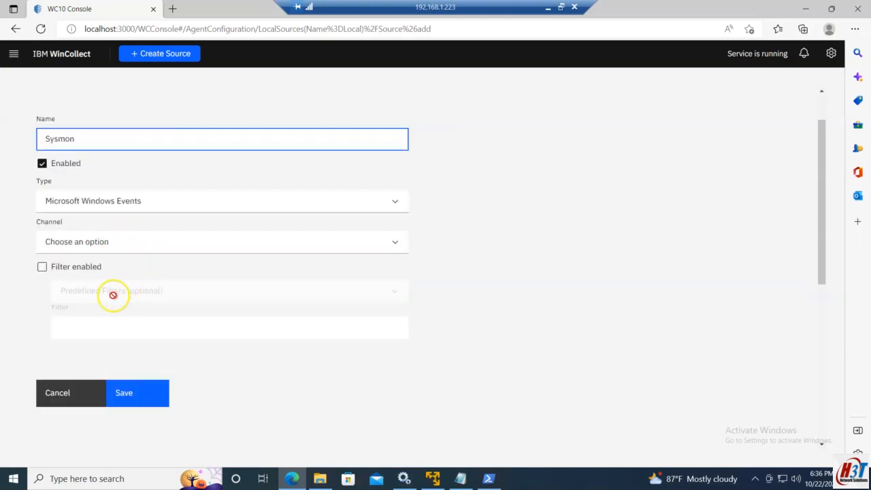
click(68, 243)
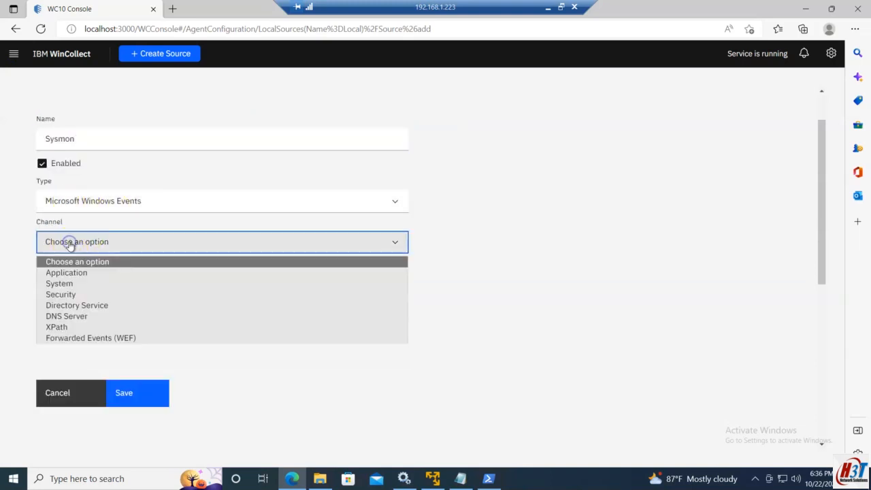
click(72, 330)
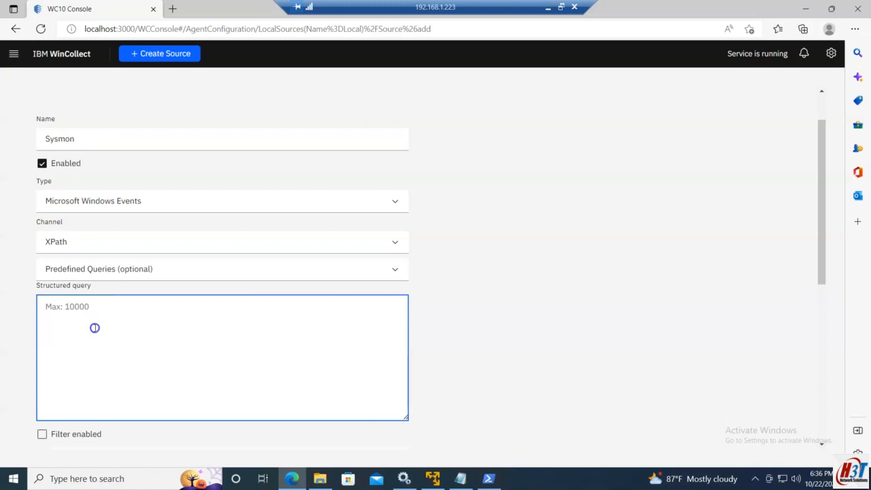
Copy the Sysmon Operational QueryList from Notepad, paste it as the structured query, and save the source
click(548, 7)
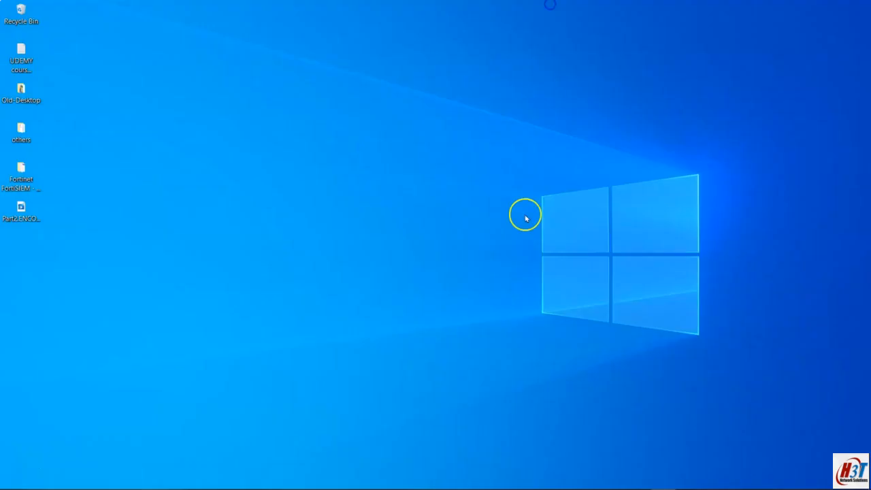
click(539, 478)
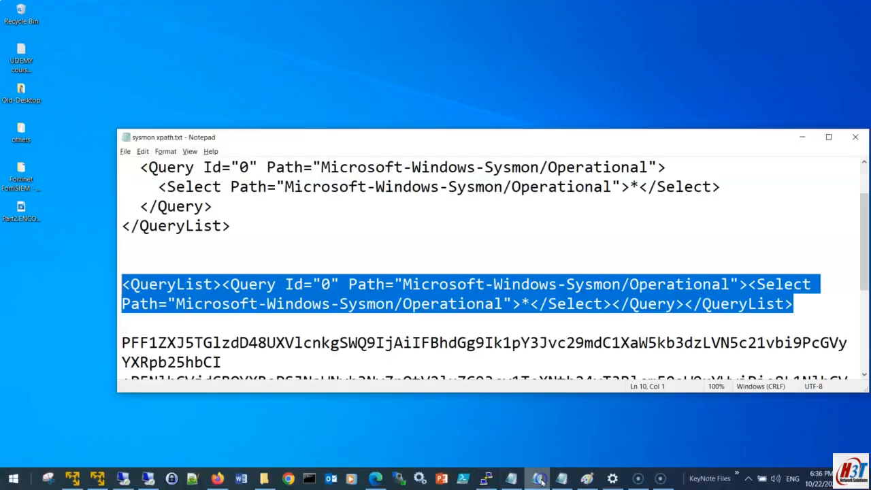
click(146, 477)
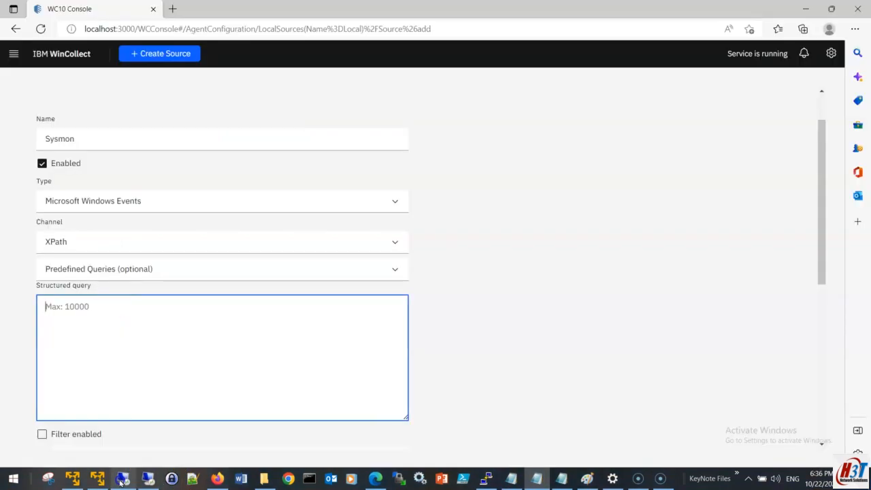
text(<QueryList><Query Id="0" Path="Microsoft-Windows-Sysmon/Operational"><Select Path="Microsoft-Windows-Sysmon/Operational">*</Select></Query></QueryList>)
scroll(195, 348, down, 2)
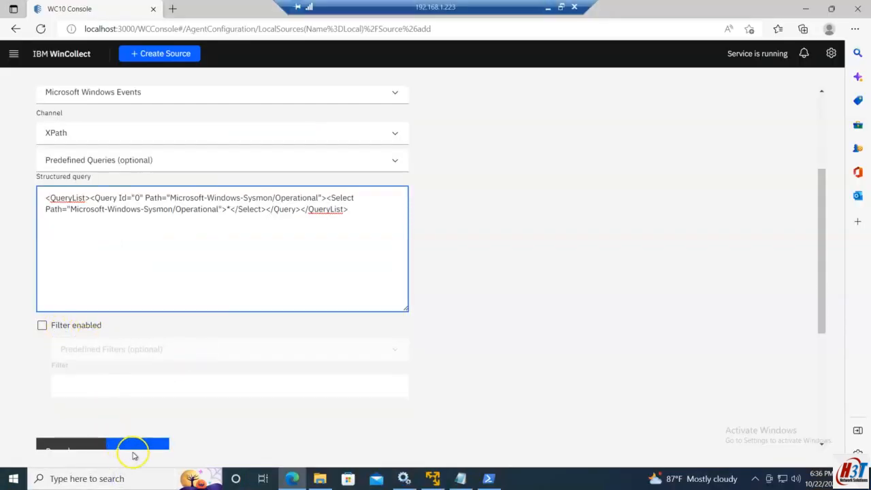
scroll(130, 408, down, 2)
click(141, 344)
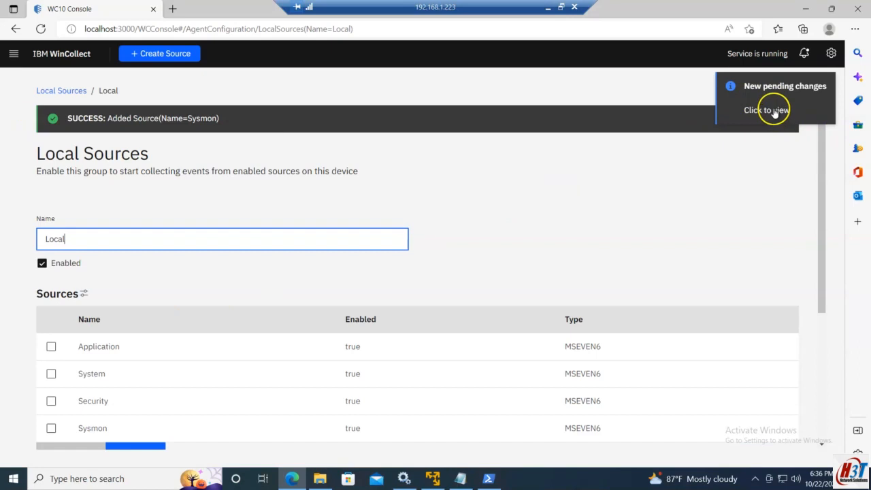
Apply the pending Sysmon source addition and close the pending changes dialog
click(805, 58)
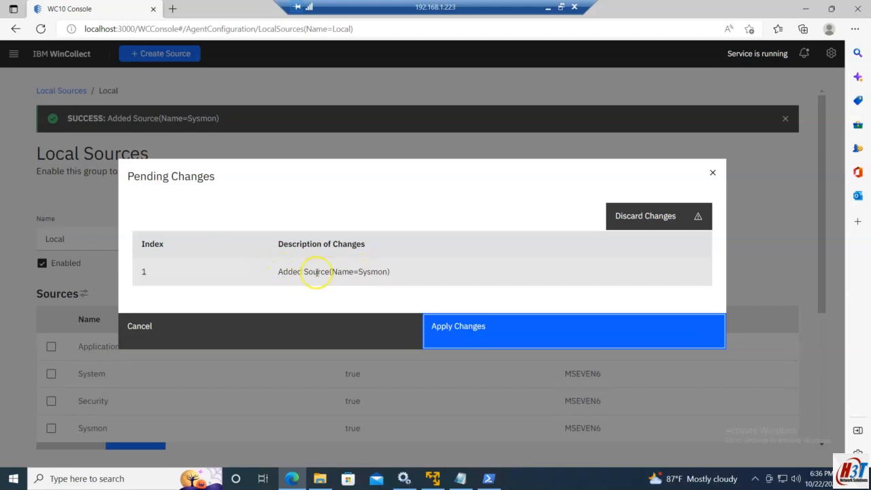
click(494, 333)
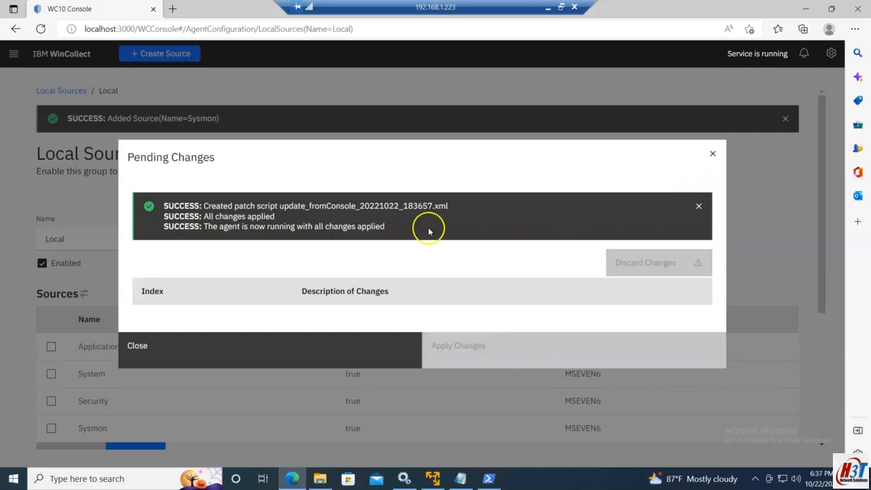
drag(213, 226, 403, 226)
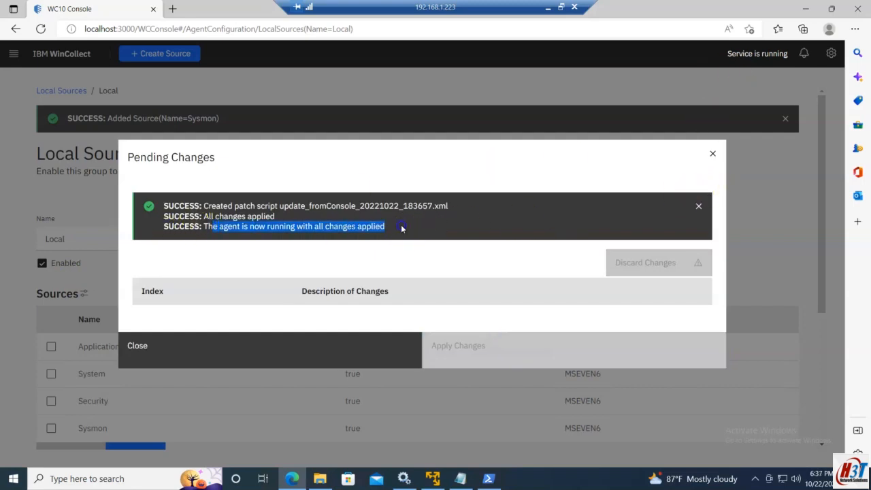
click(275, 222)
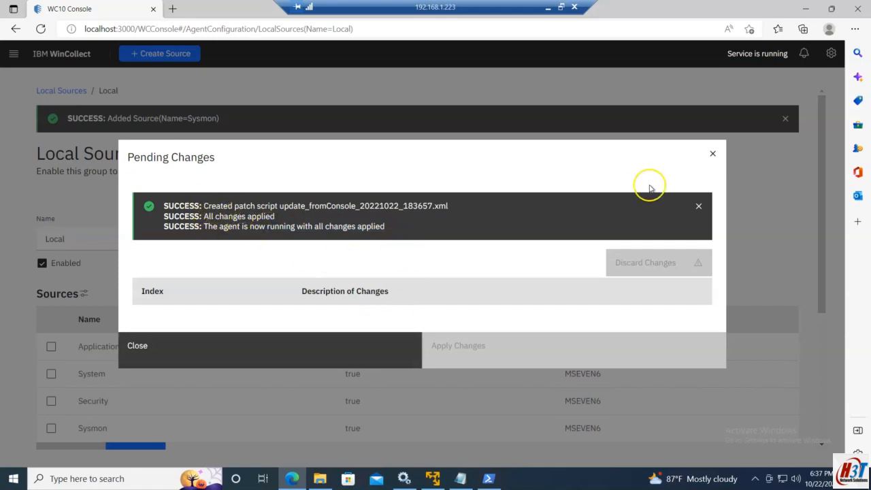
click(713, 154)
Return to the dashboard, reload it, and examine the Issues message reported for the Sysmon source
click(762, 60)
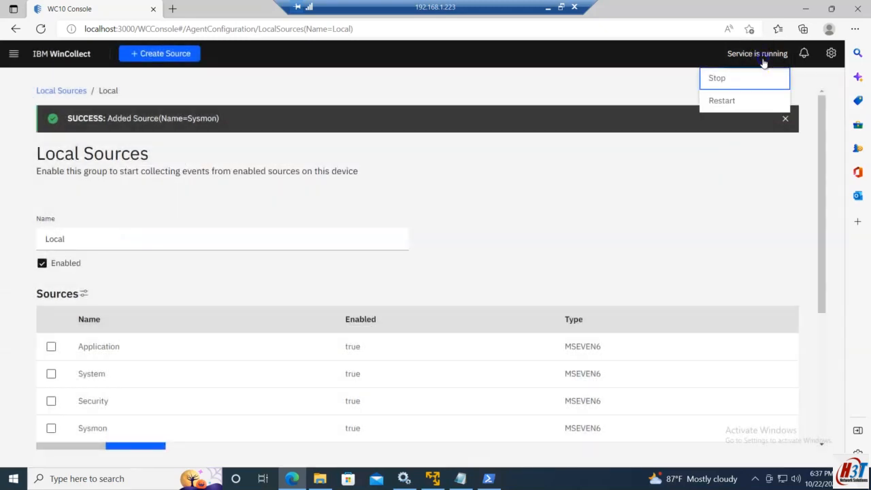
click(459, 184)
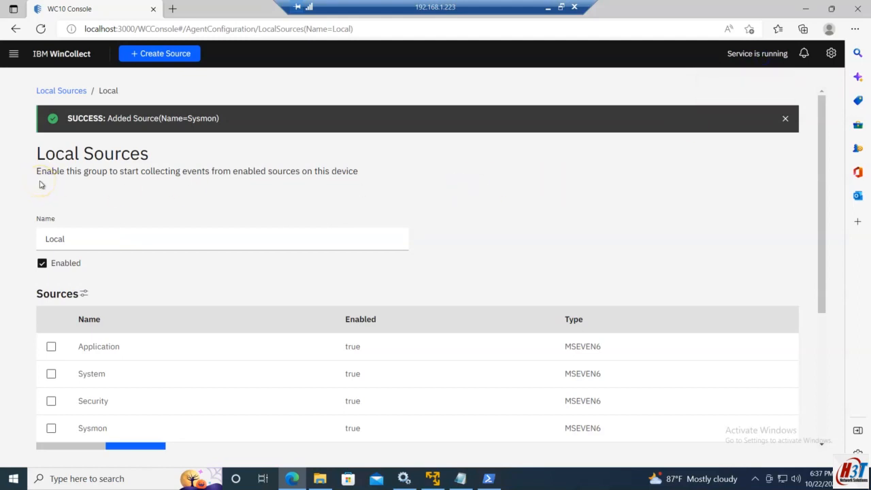
scroll(88, 340, down, 2)
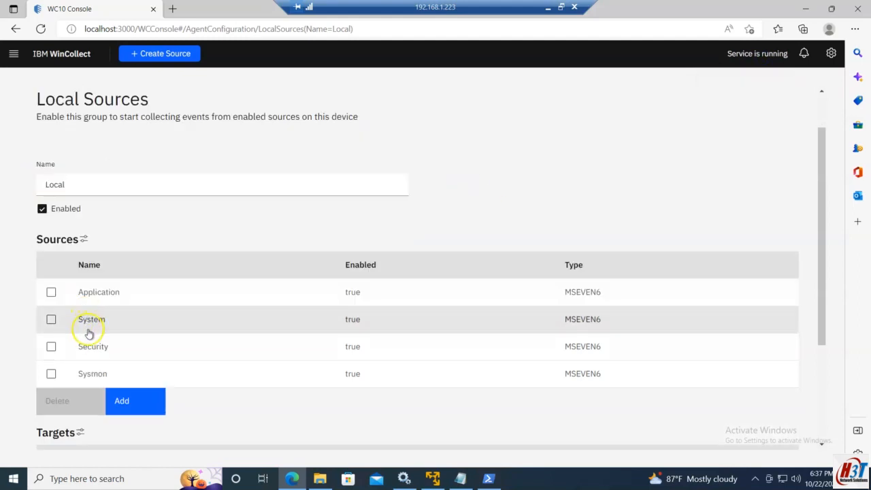
click(13, 56)
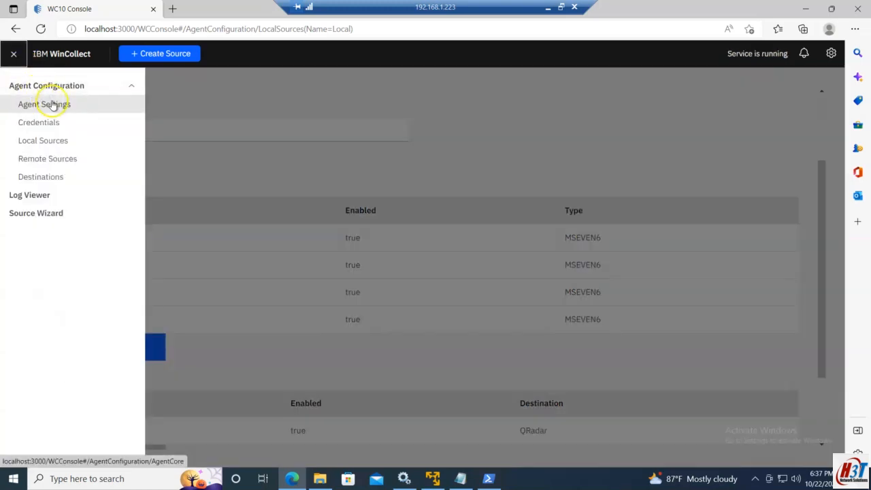
click(139, 29)
click(142, 28)
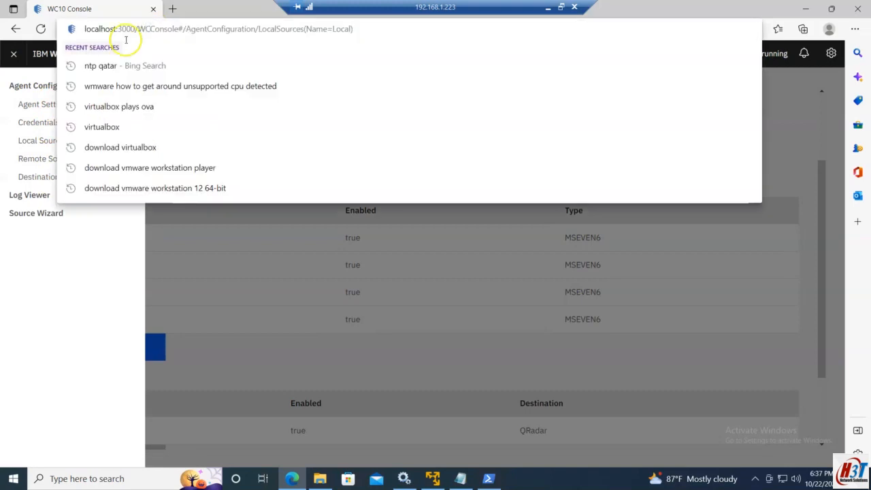
click(68, 55)
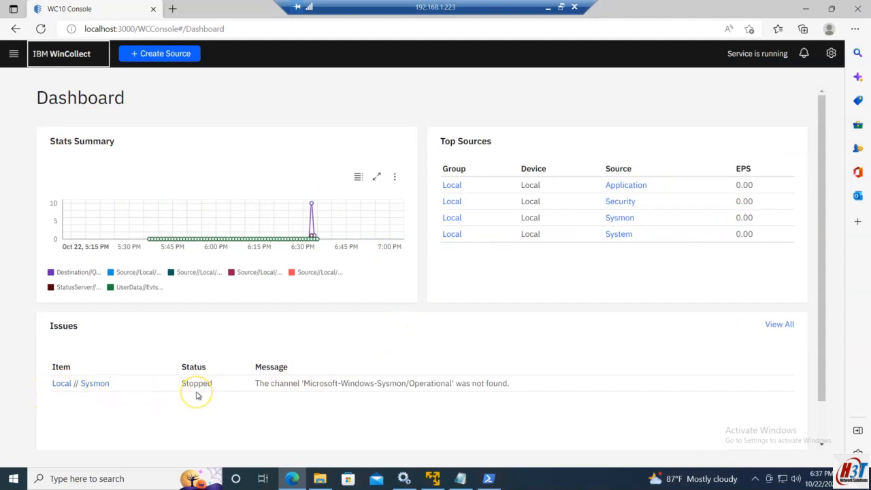
click(41, 29)
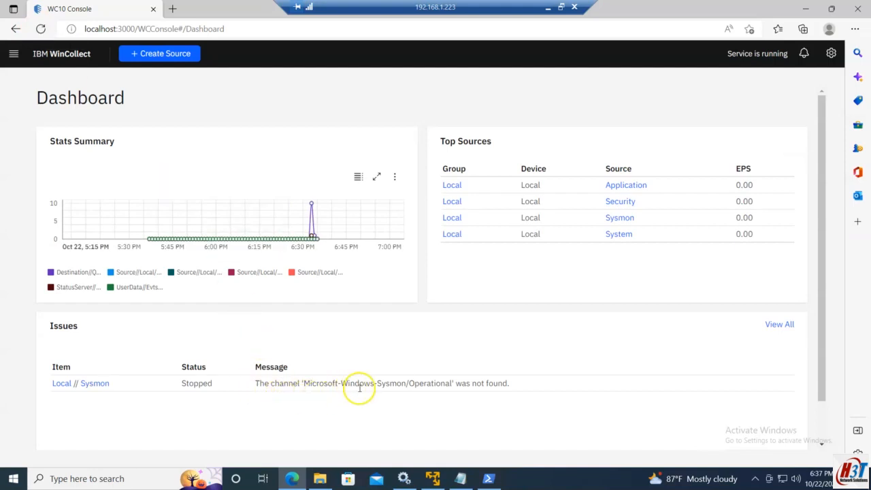
drag(507, 385, 318, 384)
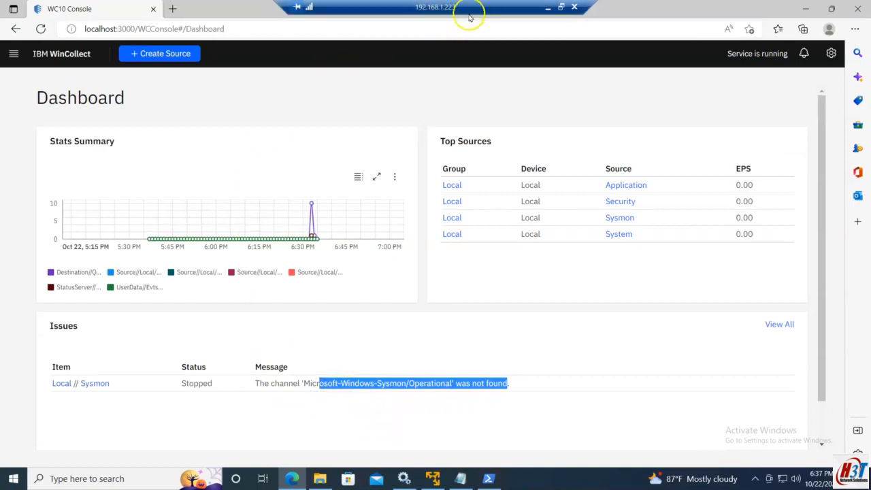
drag(516, 385, 256, 388)
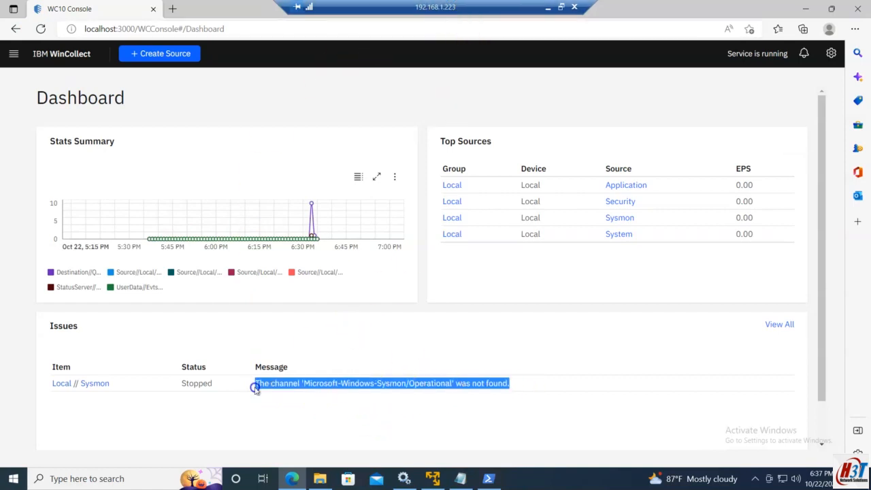
Delete the Sysmon source from the Local group and apply the pending change
click(13, 53)
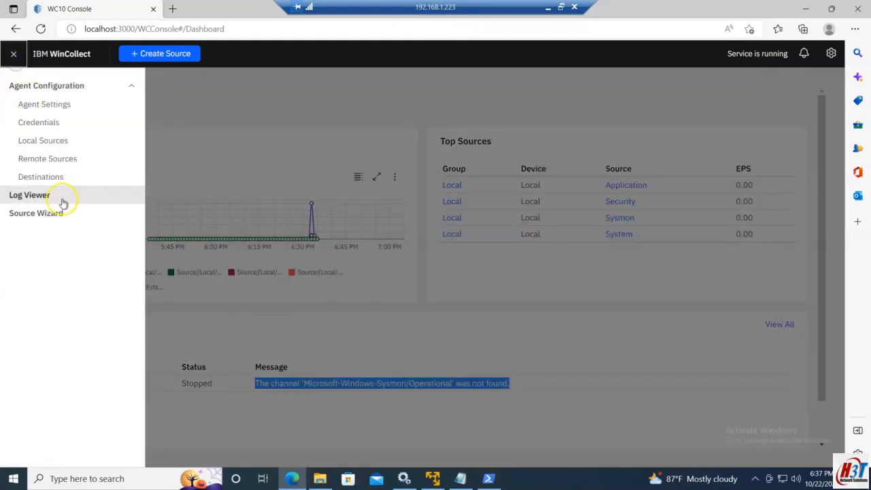
click(45, 141)
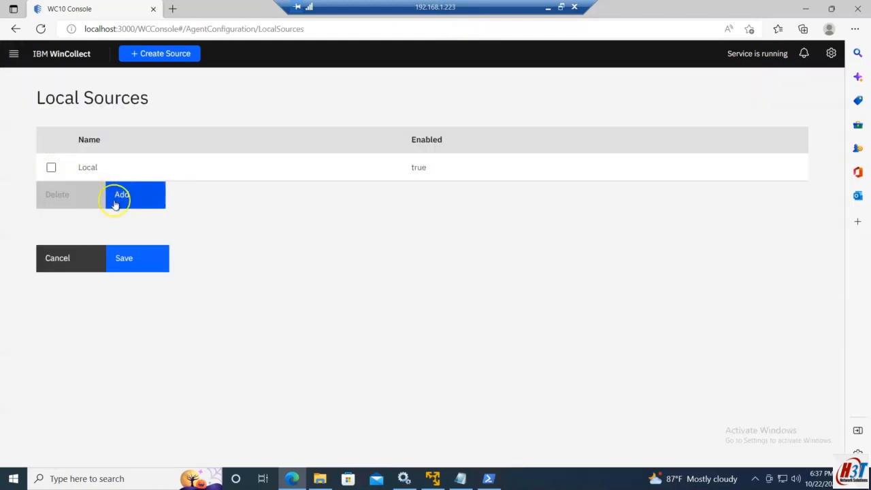
click(89, 171)
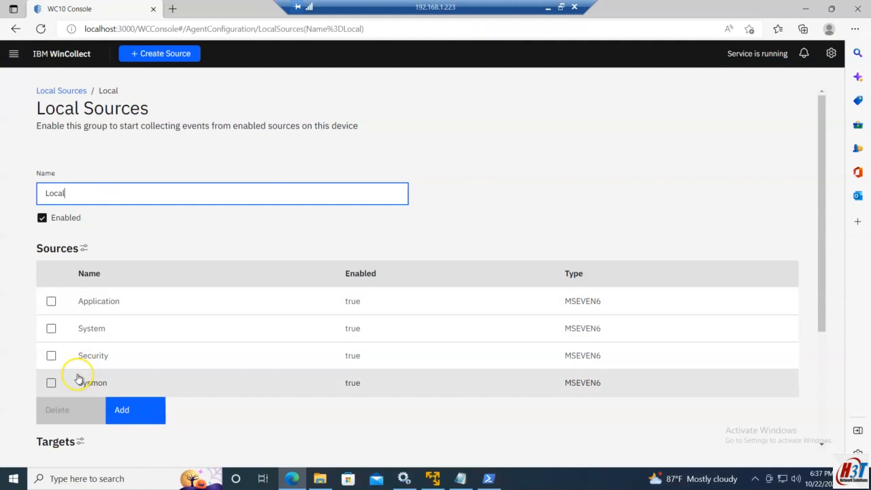
click(52, 382)
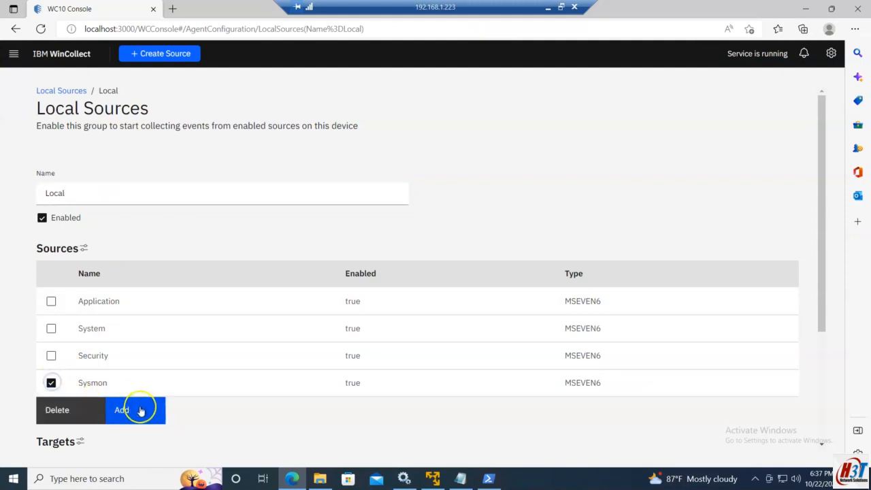
click(87, 412)
click(460, 306)
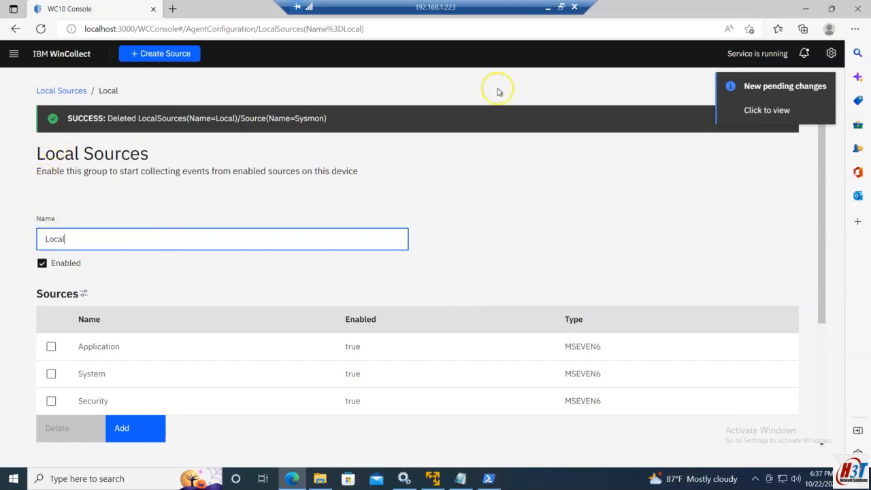
click(767, 110)
click(582, 328)
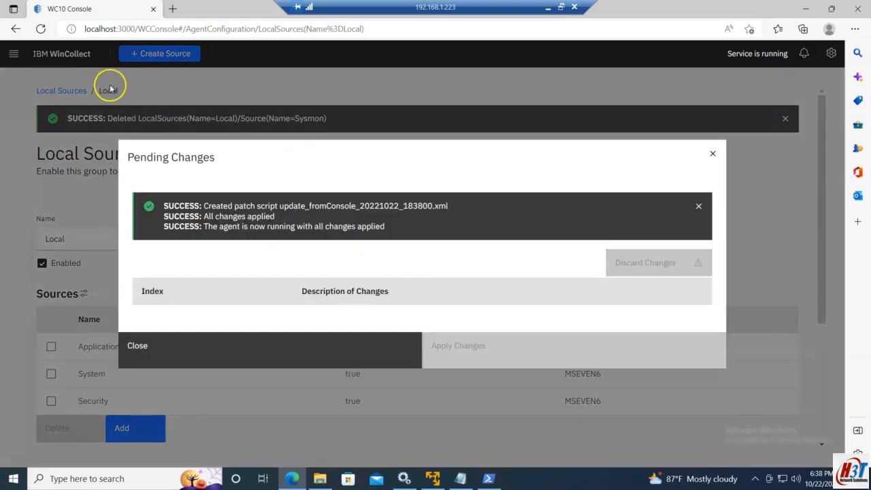
click(713, 154)
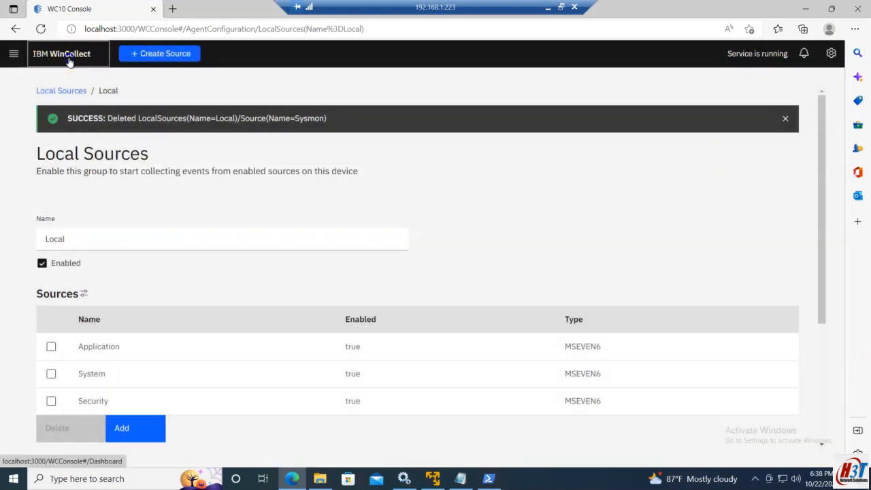
Check the dashboard's Issues panel and open the Log Viewer
click(60, 54)
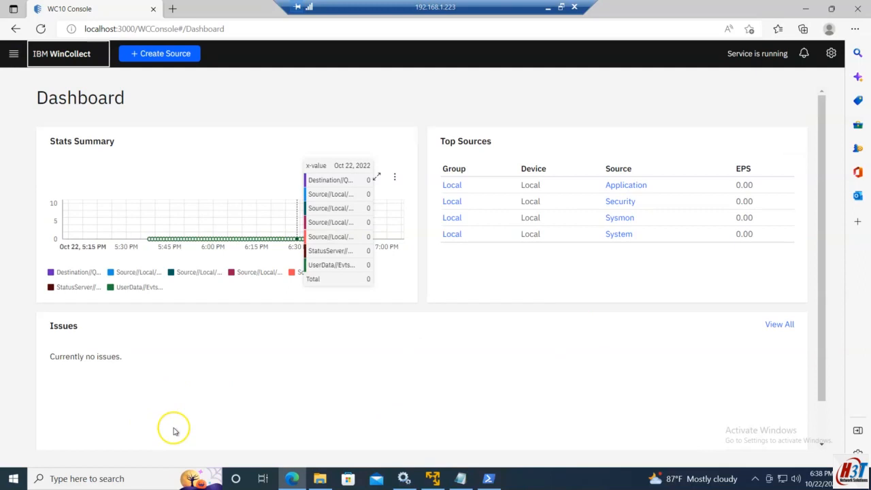
drag(47, 356, 140, 358)
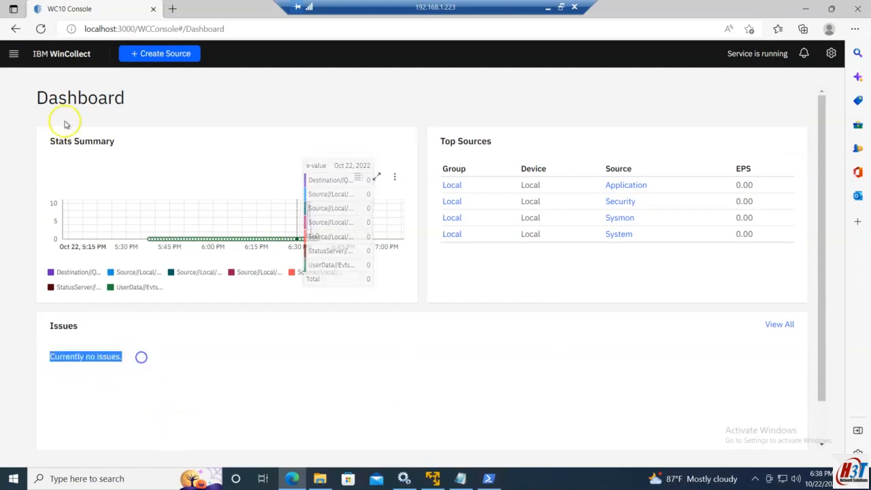
click(14, 54)
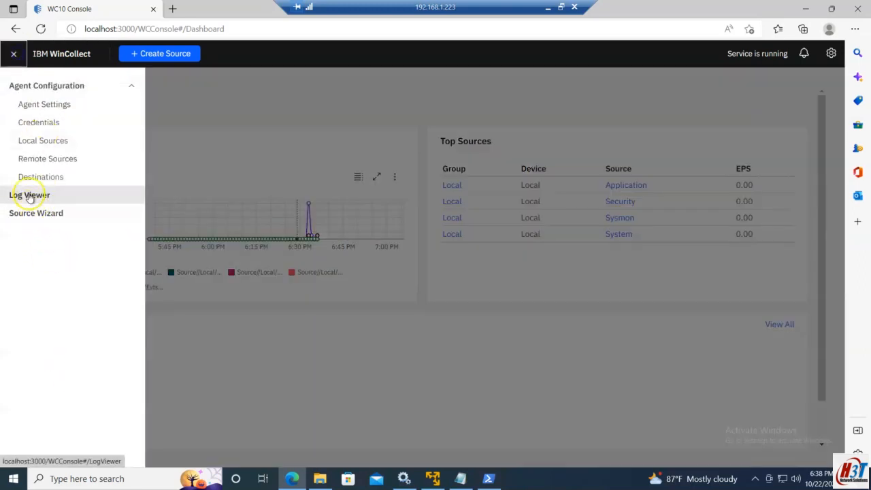
click(29, 196)
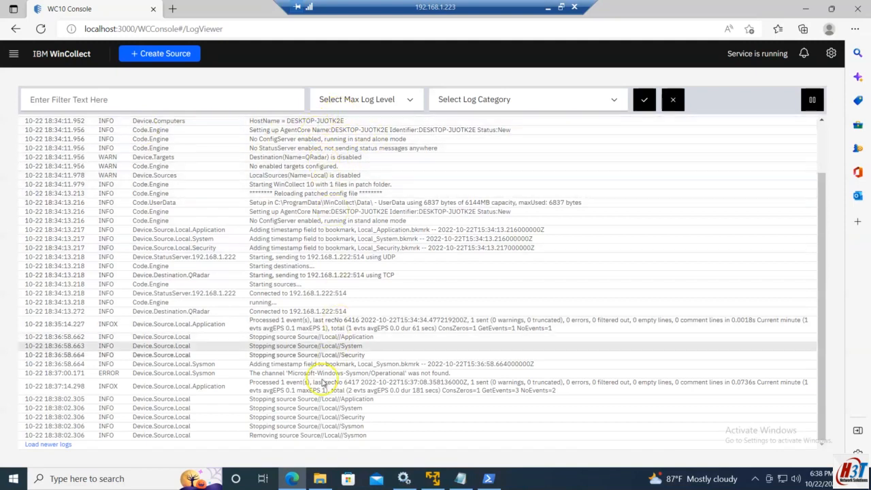
Scroll through the Log Viewer entries and highlight the latest source-stopping and removal lines
scroll(291, 330, up, 1)
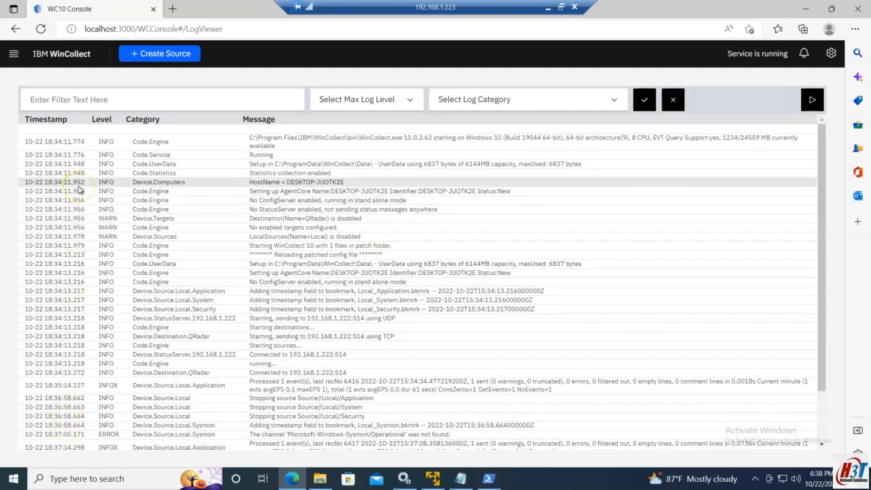
scroll(80, 190, down, 2)
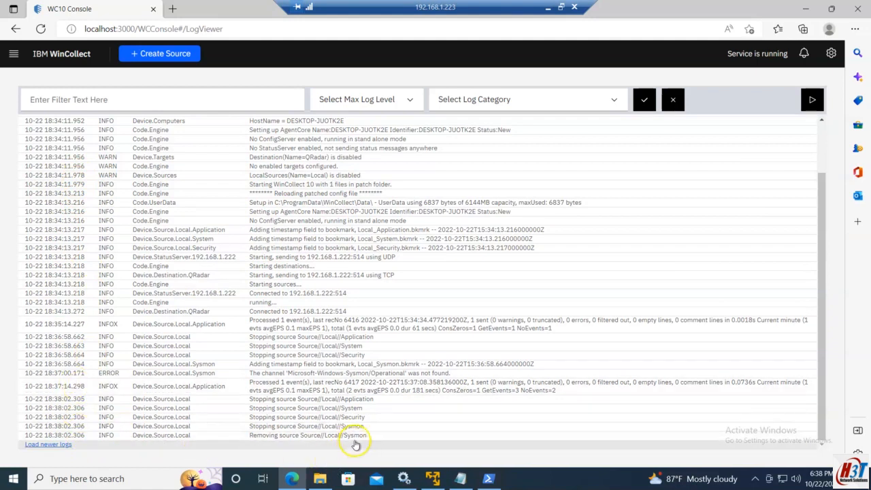
drag(368, 435, 102, 398)
Open the Remote Sources configuration page and start adding a new remote source
click(14, 53)
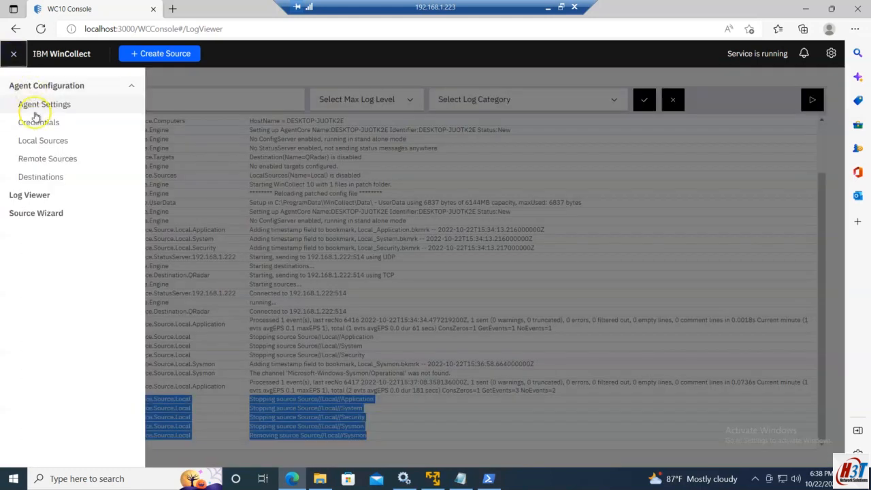
click(49, 162)
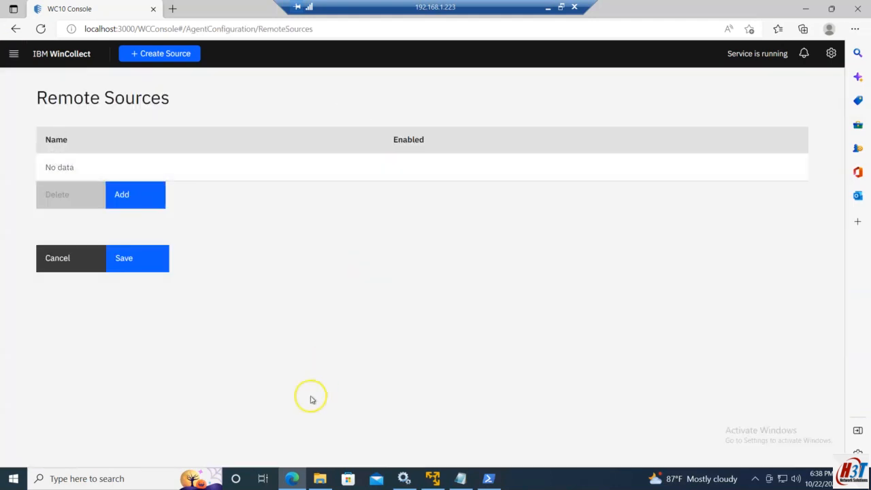
click(548, 8)
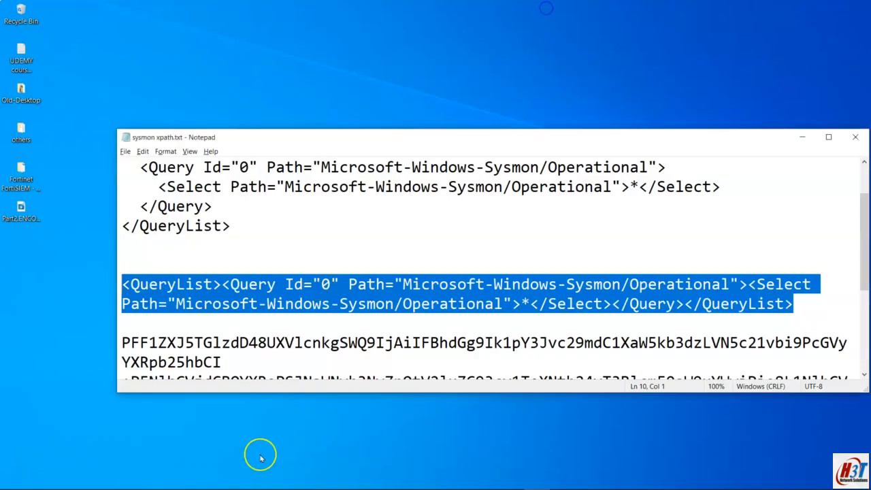
click(241, 479)
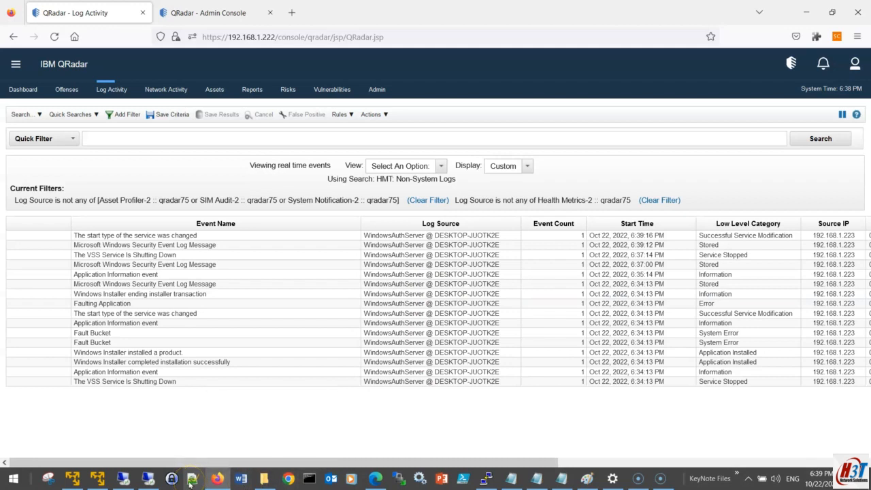
mouse_move(216, 483)
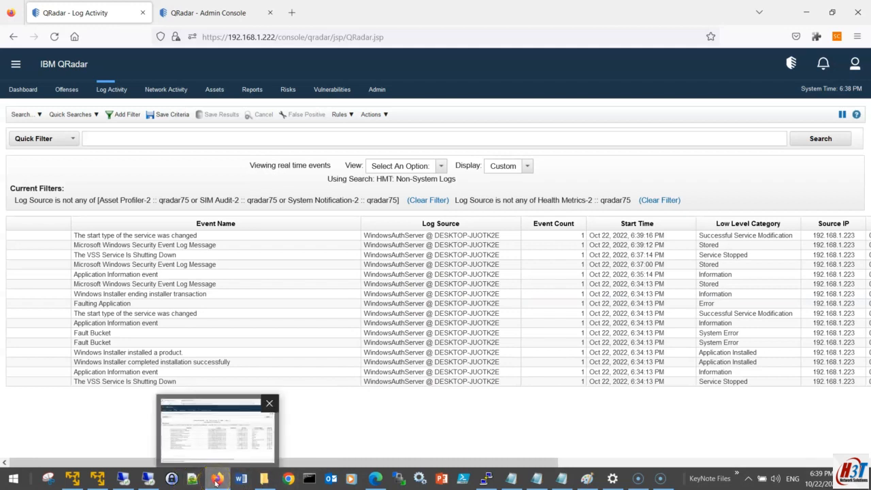
click(123, 479)
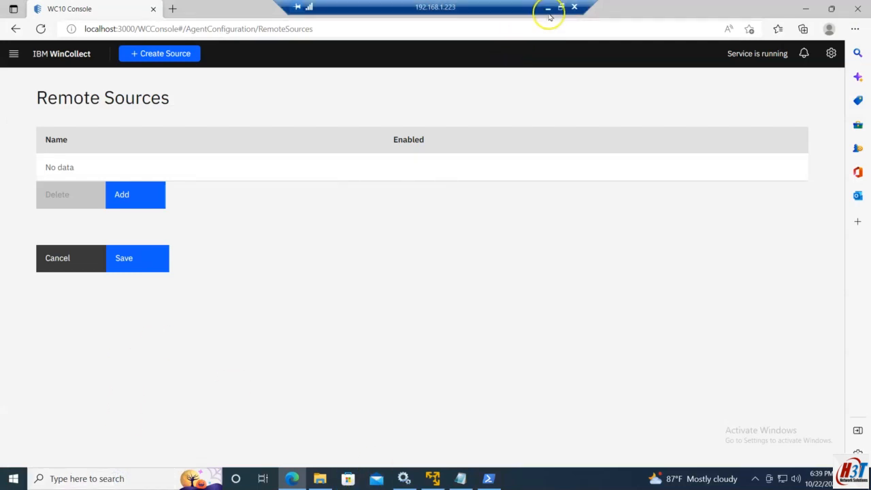
click(121, 196)
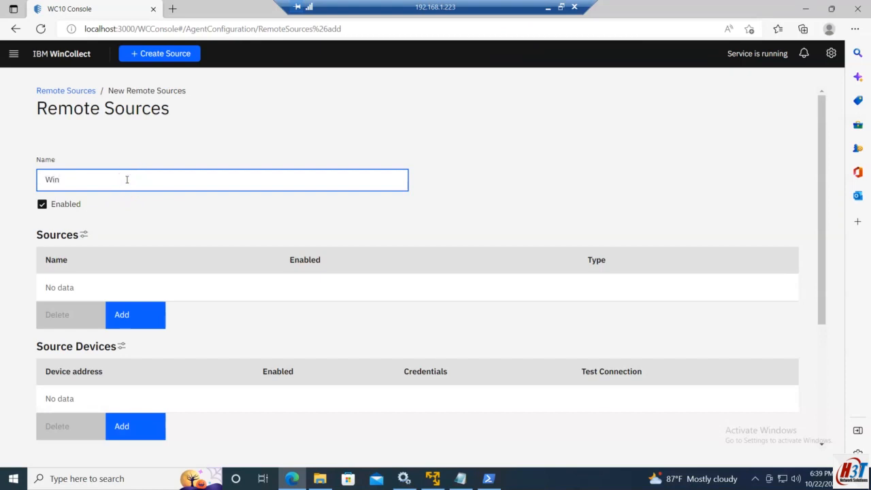
Name the new remote source with the Windows 10 PC's host name and dismiss the browser pop-up
text(J)
key(alt)
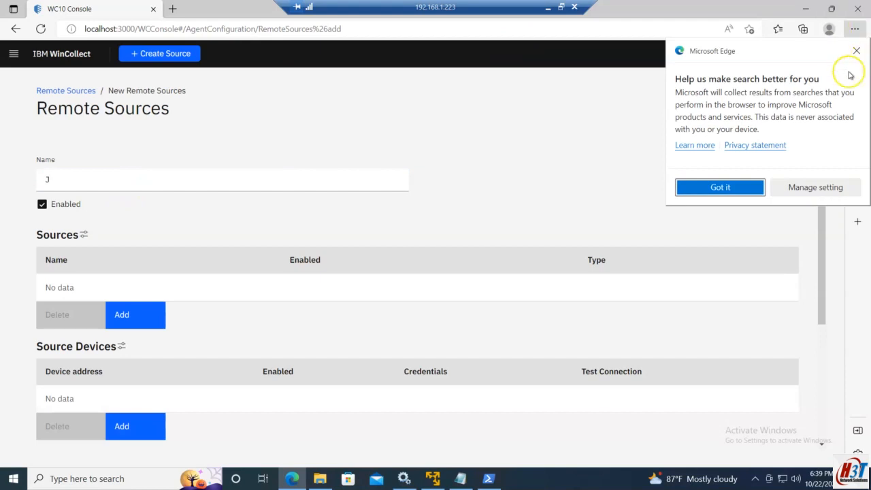
click(856, 51)
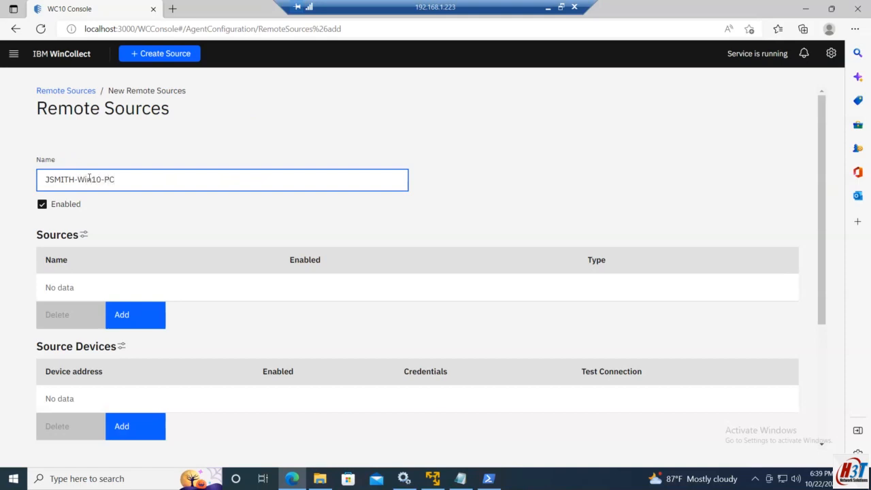
Add a Microsoft Windows Events source on the Security channel to the remote source
click(125, 317)
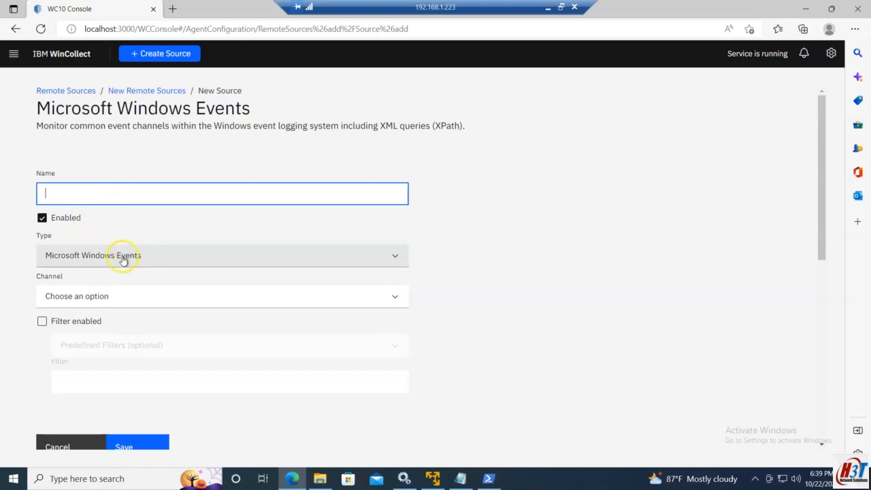
click(74, 298)
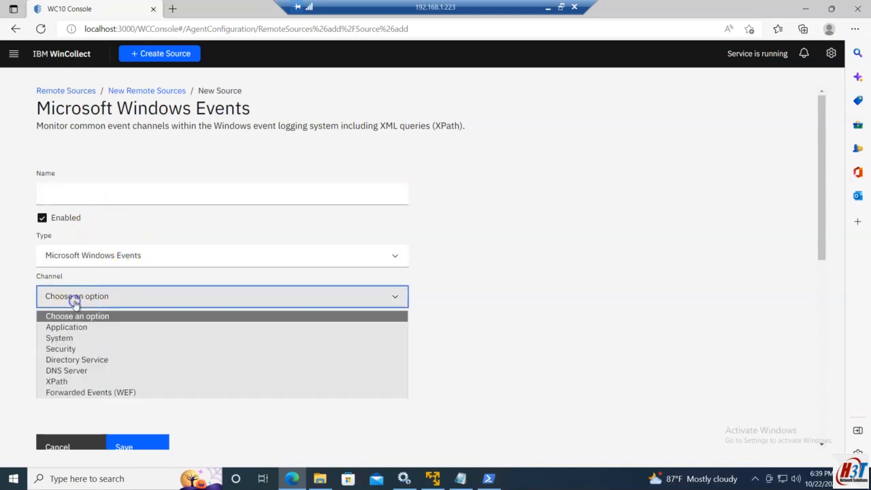
click(60, 349)
click(119, 443)
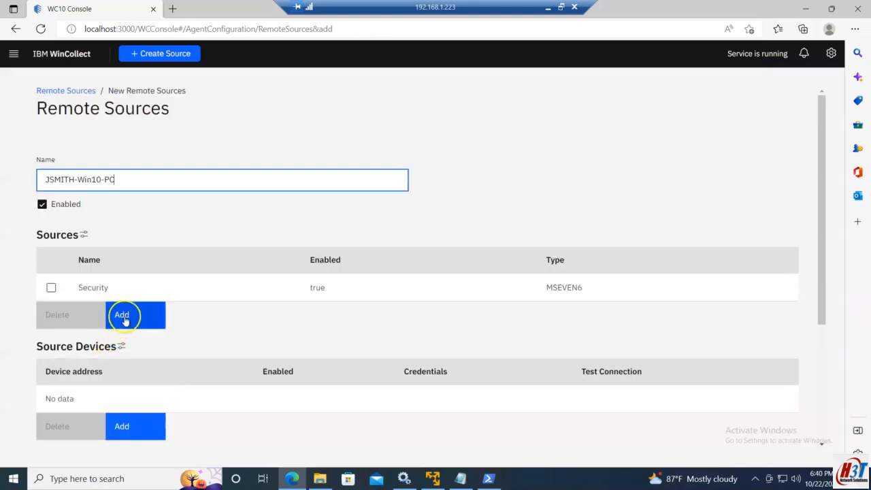
Add an XPath source named Sysmon with the pasted Microsoft-Windows-Sysmon/Operational query list as its structured query
click(125, 319)
click(93, 255)
click(95, 289)
click(95, 296)
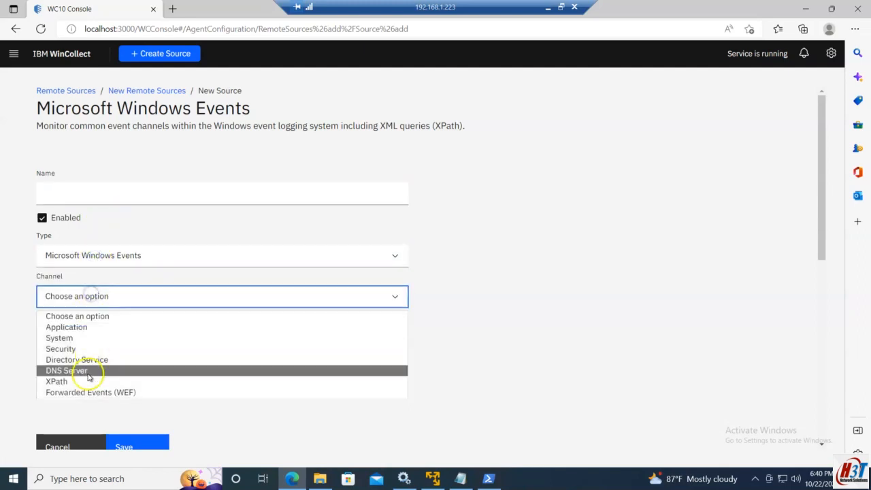
click(81, 382)
click(97, 366)
text(<QueryList><Query Id="0" Path="Microsoft-Windows-Sysmon/Operational"><Select Path="Microsoft-Windows-Sysmon/Operational">*</Select></Query></QueryList>)
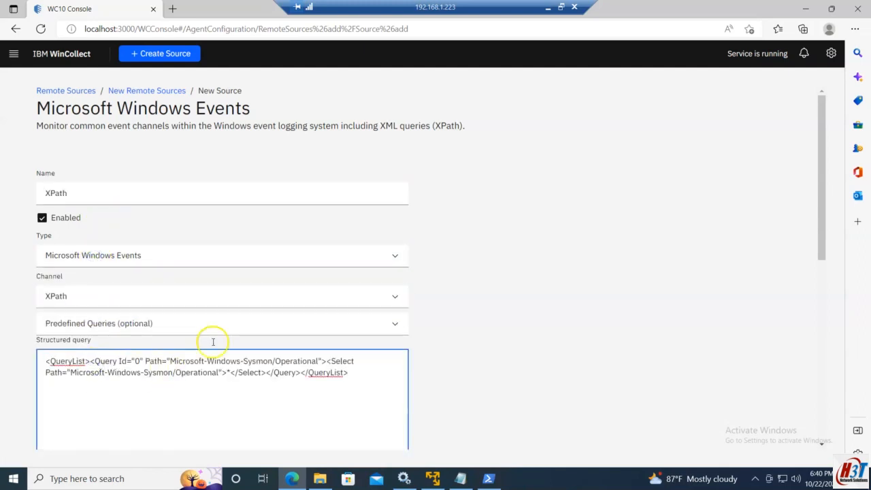
scroll(353, 325, down, 2)
scroll(354, 325, up, 2)
drag(88, 191, 21, 191)
text(Sysmon)
scroll(132, 311, down, 3)
click(140, 444)
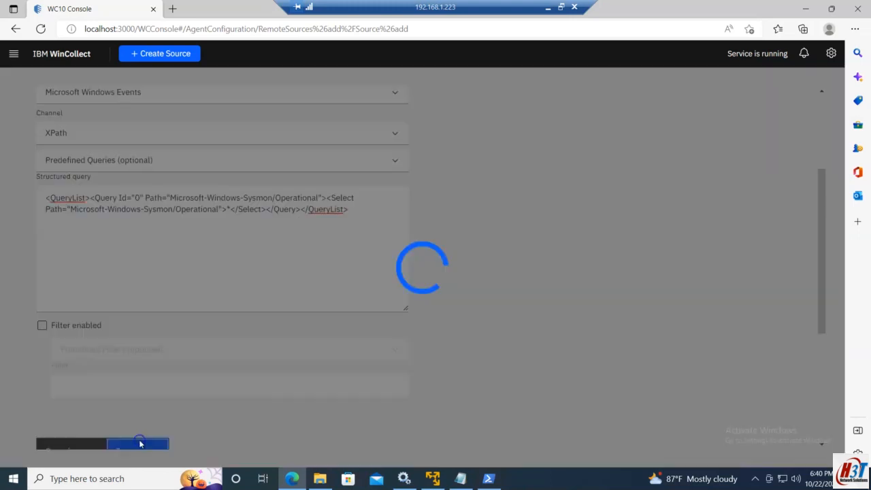
Add an enabled target named for the PC with QRadar as its destination
scroll(149, 299, down, 2)
scroll(151, 304, down, 1)
scroll(137, 296, up, 1)
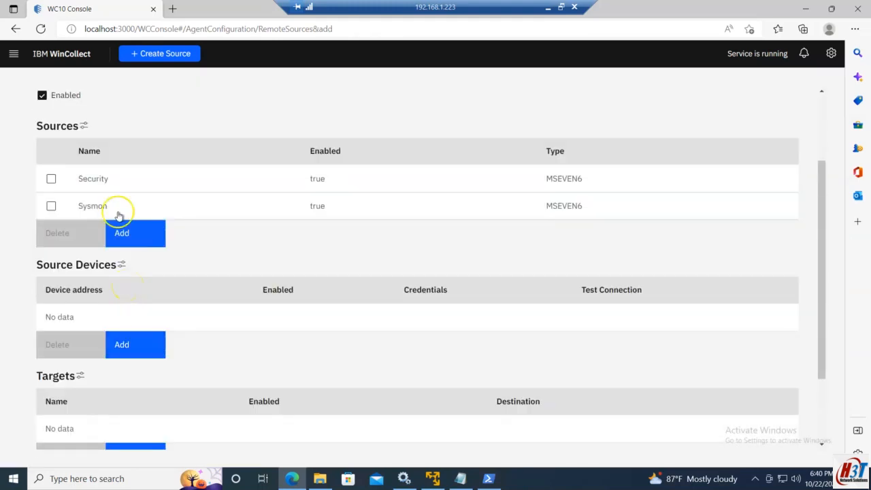
scroll(137, 209, up, 2)
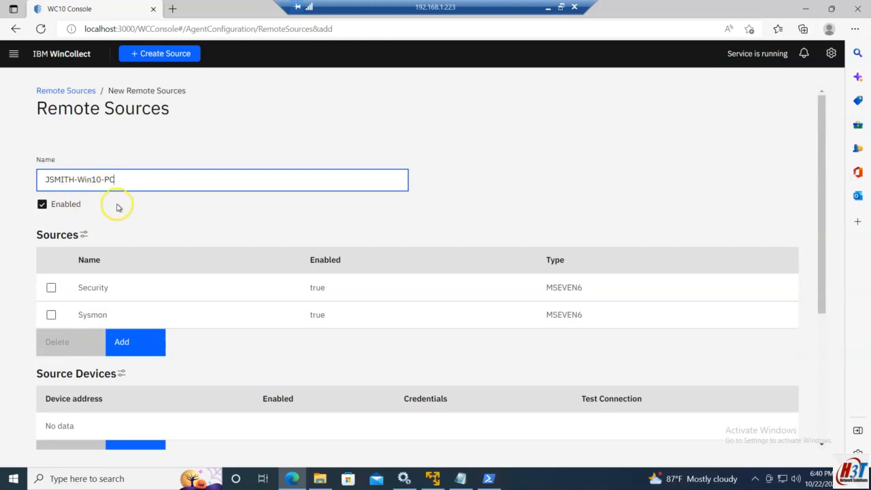
scroll(119, 208, down, 3)
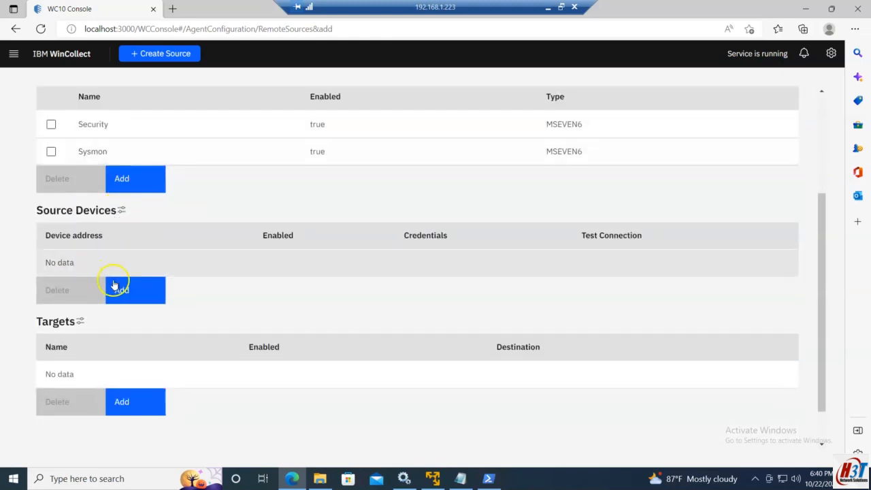
scroll(129, 311, down, 1)
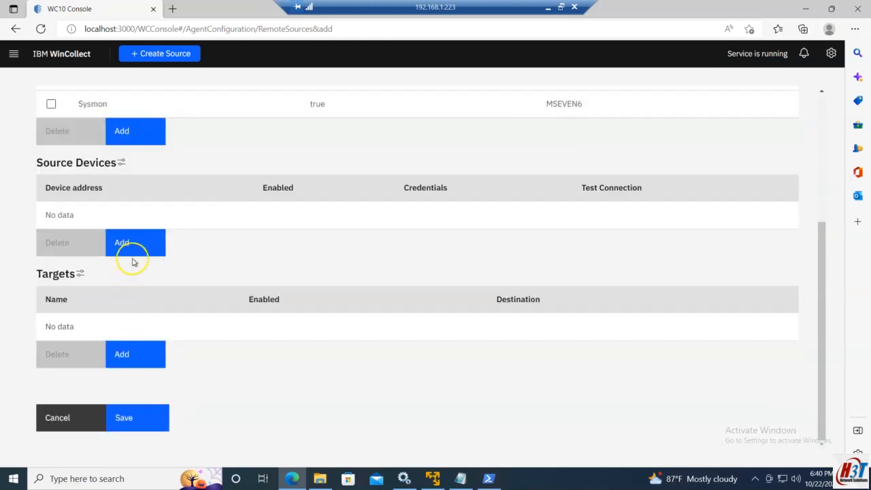
click(131, 357)
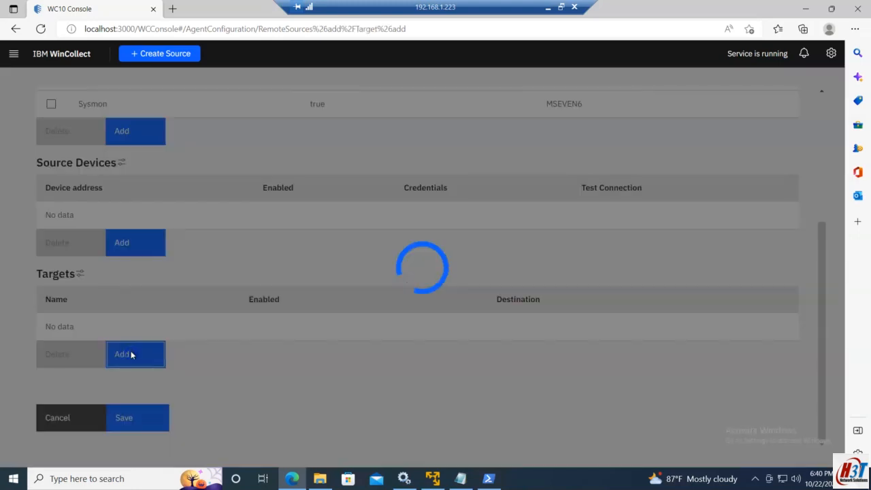
click(105, 241)
click(92, 272)
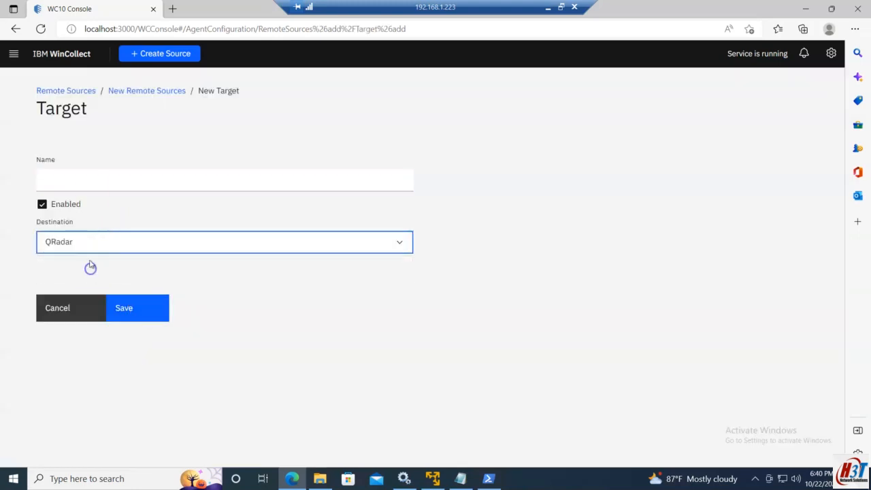
click(93, 182)
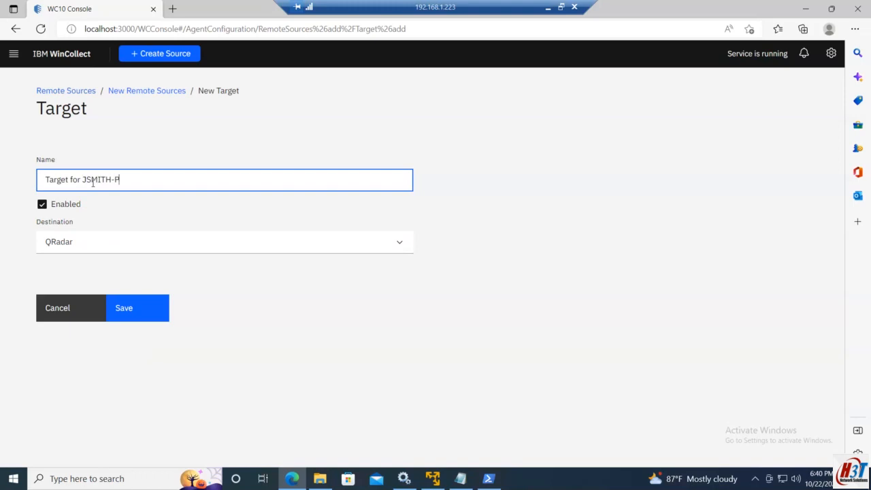
click(155, 308)
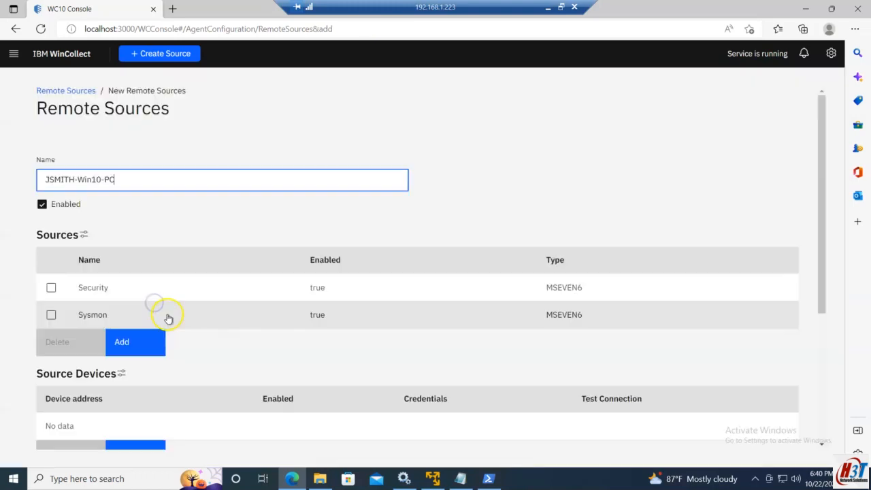
Save the new remote source configuration
scroll(160, 335, down, 1)
scroll(160, 337, down, 2)
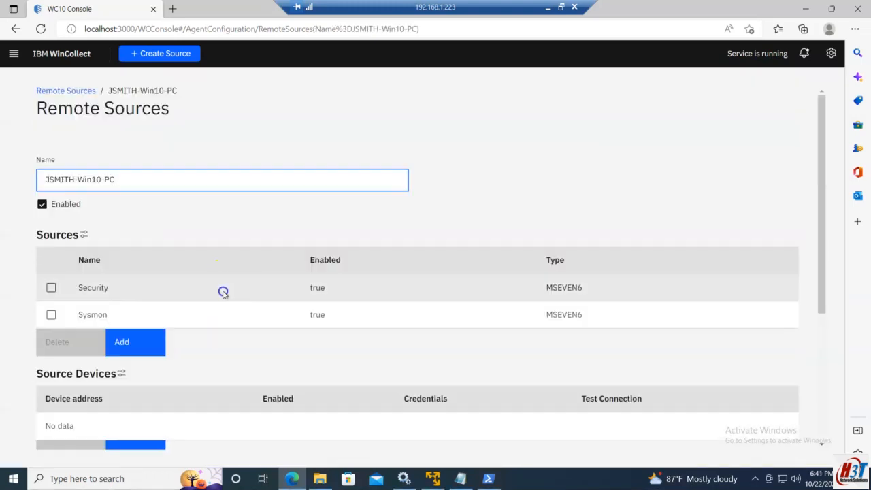
click(224, 291)
Start a new source device for the remote source with device address 192.168.1.227
click(108, 446)
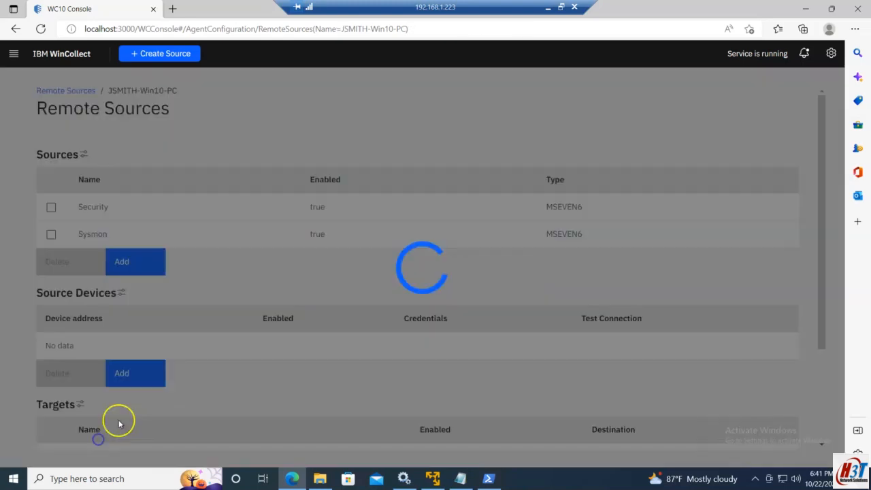
scroll(143, 362, down, 2)
click(124, 292)
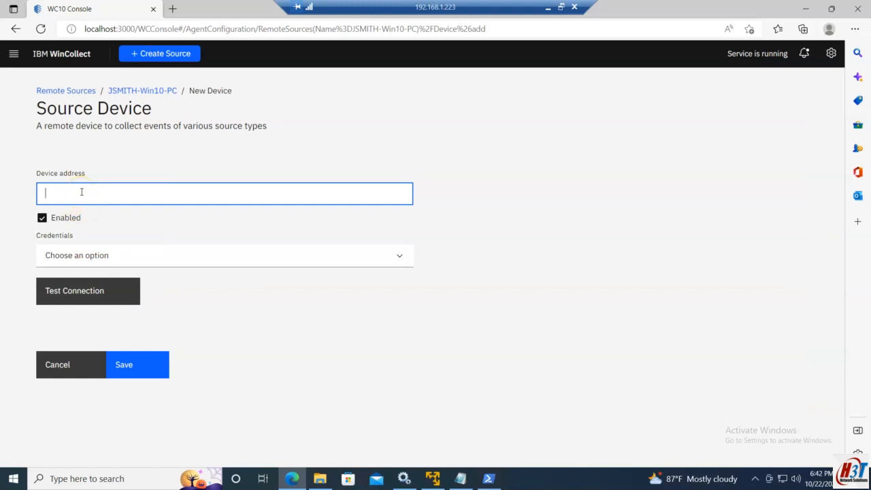
text(192.168.1.227)
click(548, 7)
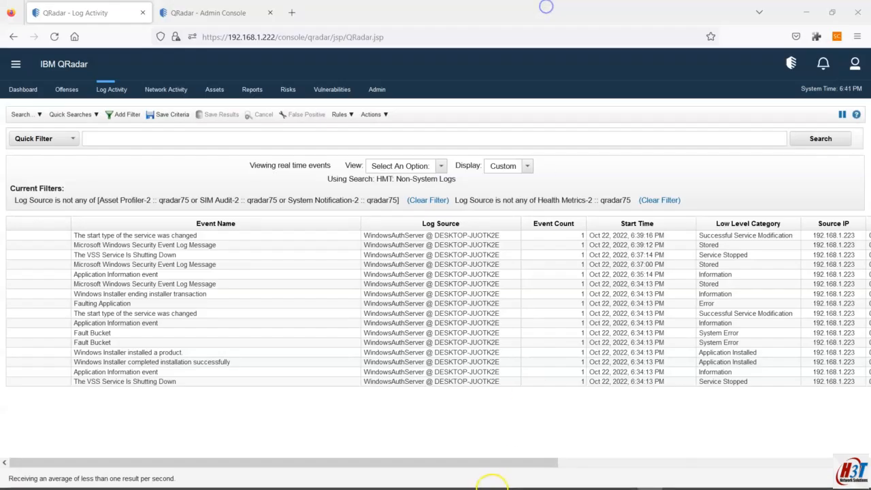
click(575, 478)
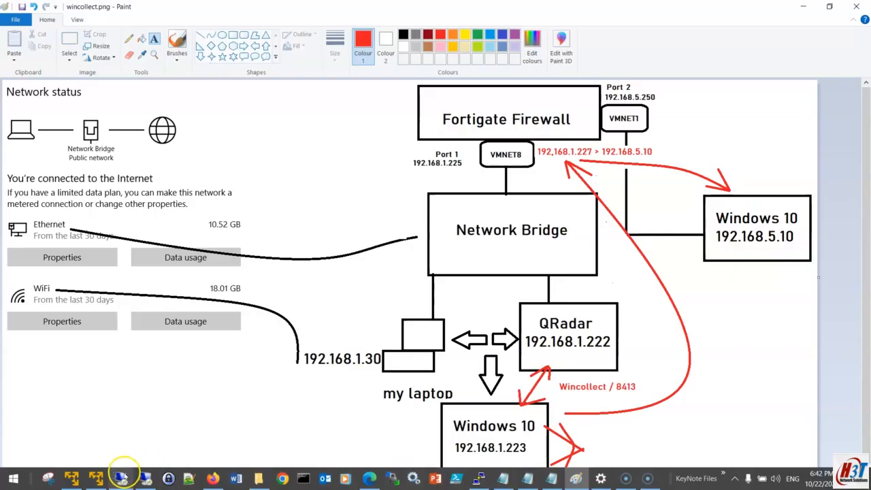
click(121, 475)
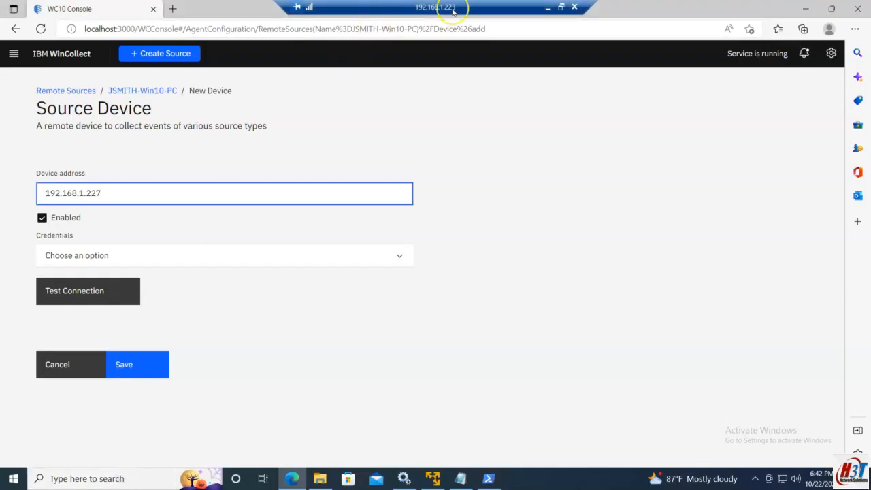
Review the network diagram in Paint and return to the remote WinCollect session
click(548, 8)
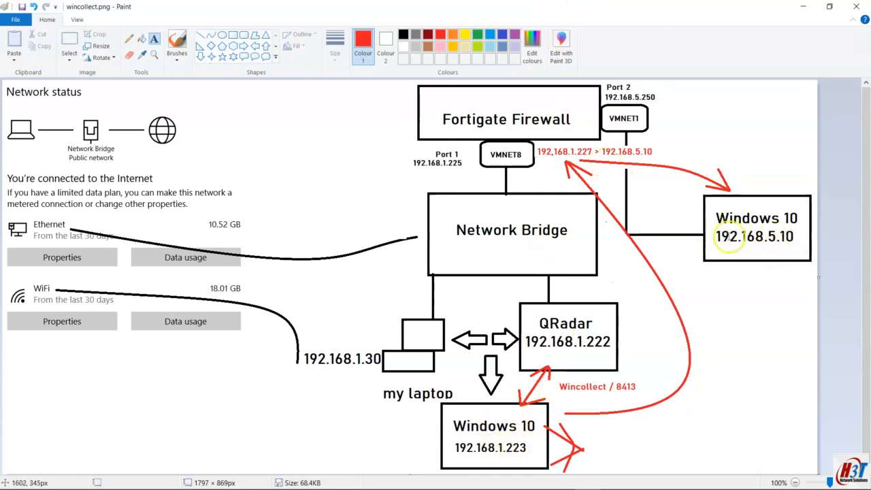
mouse_move(303, 482)
click(146, 479)
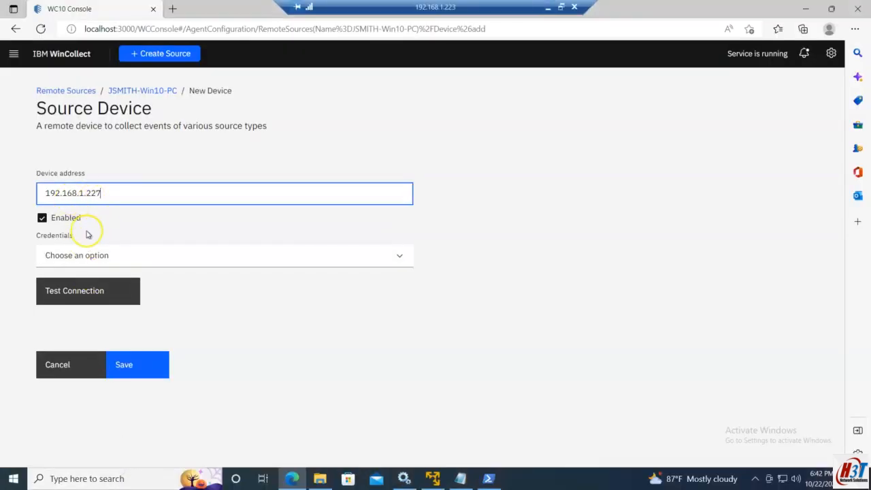
click(73, 256)
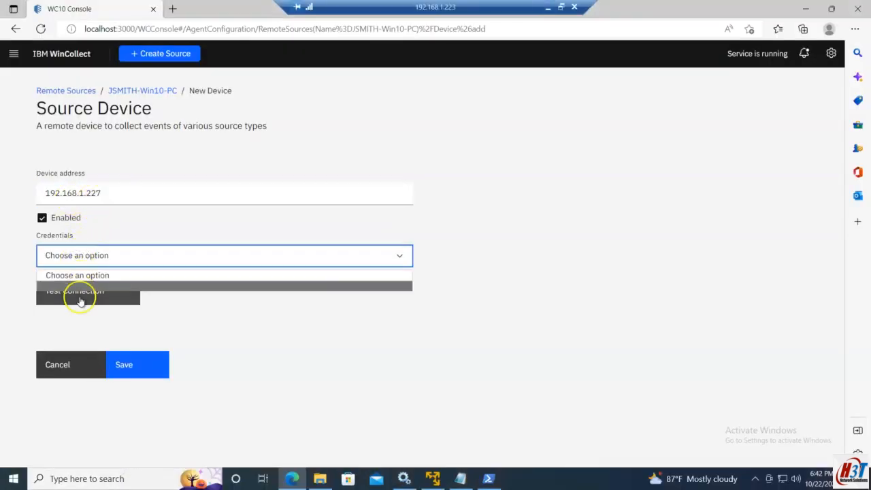
click(78, 287)
click(77, 264)
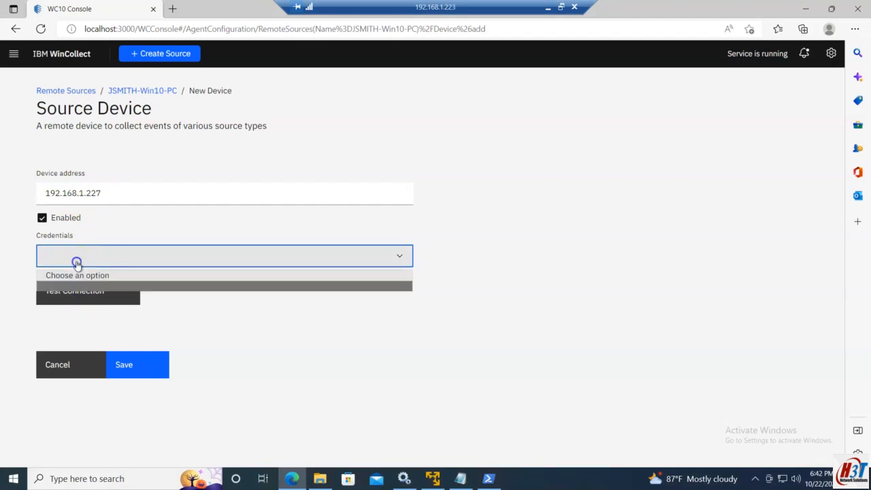
click(65, 374)
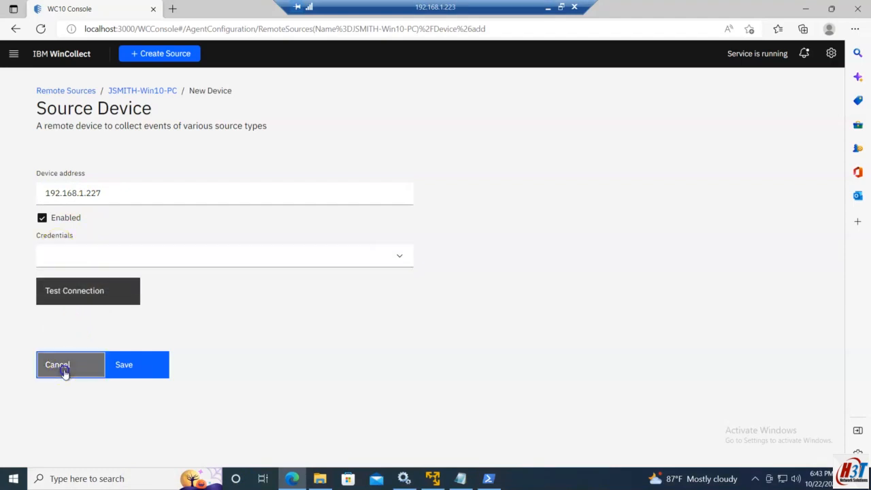
Save the remote source configuration and reopen the remote source to review its sources and devices
scroll(205, 350, down, 3)
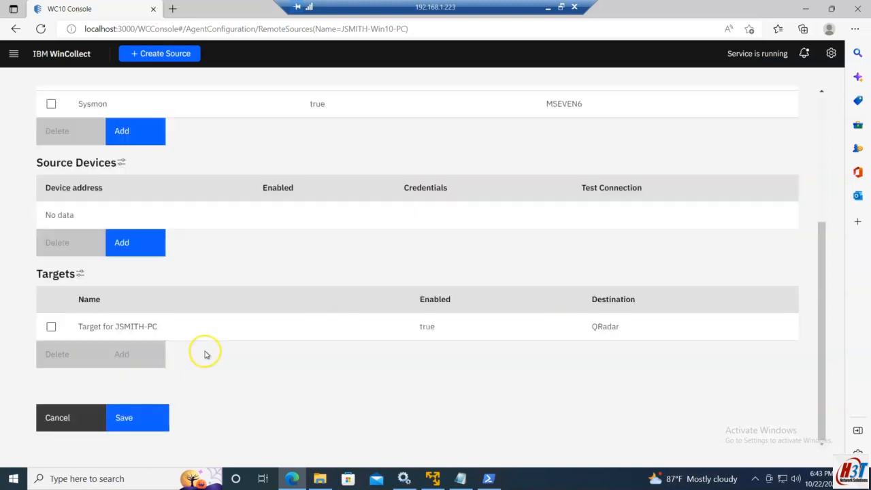
click(138, 418)
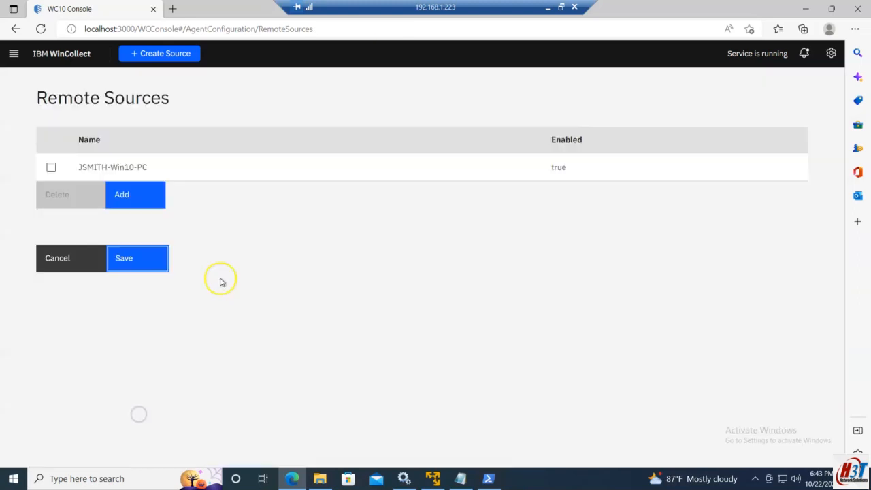
click(120, 170)
scroll(177, 256, down, 2)
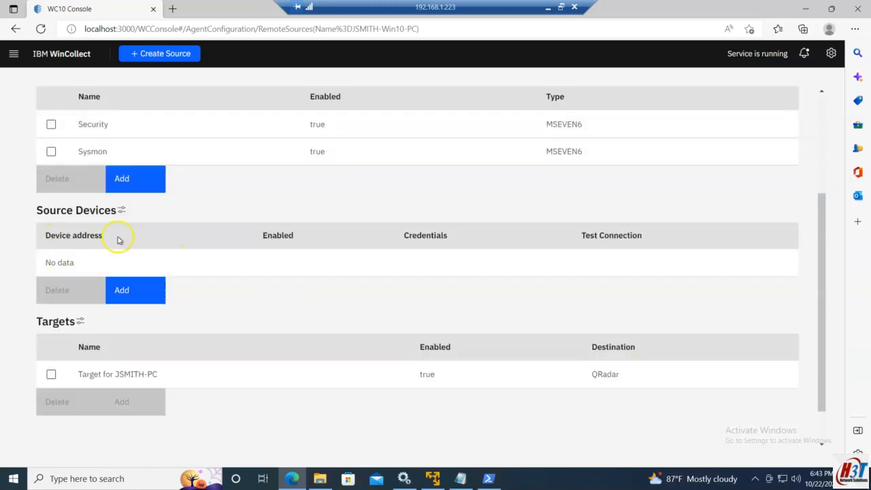
scroll(102, 300, up, 3)
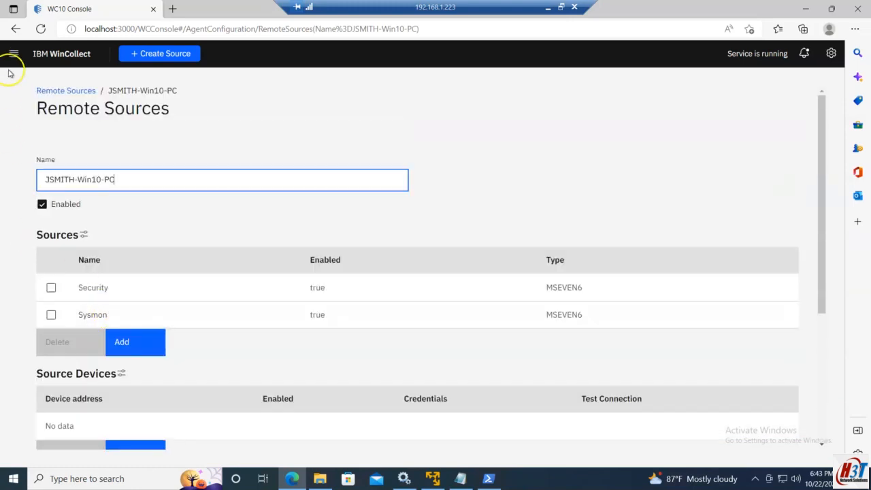
Create a new credential named for the PC with user name qradarsa and the account password
click(13, 53)
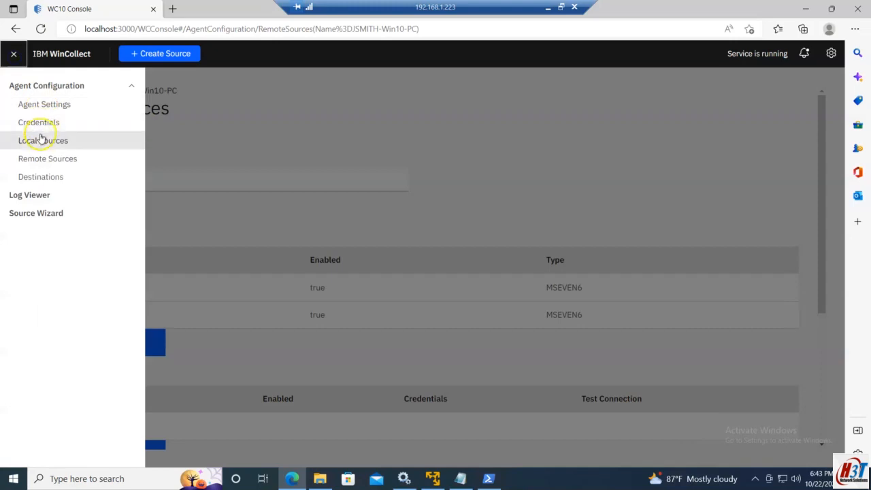
click(39, 139)
click(12, 53)
click(46, 122)
click(128, 258)
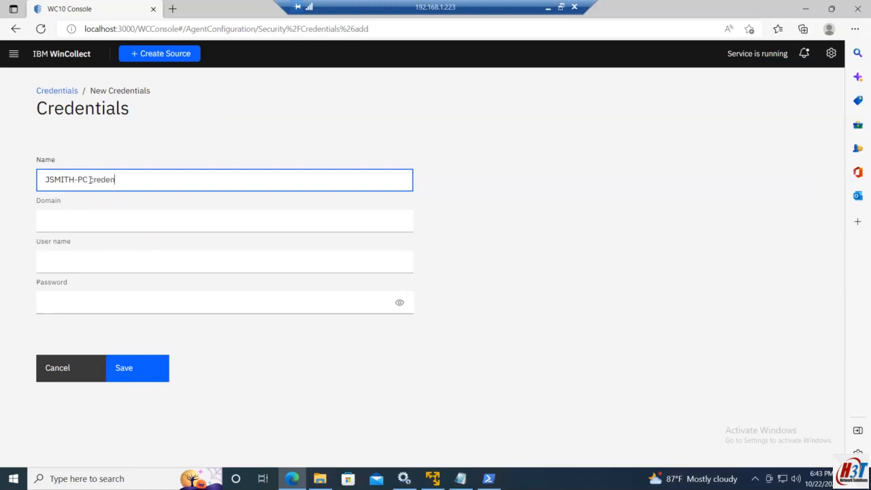
click(73, 253)
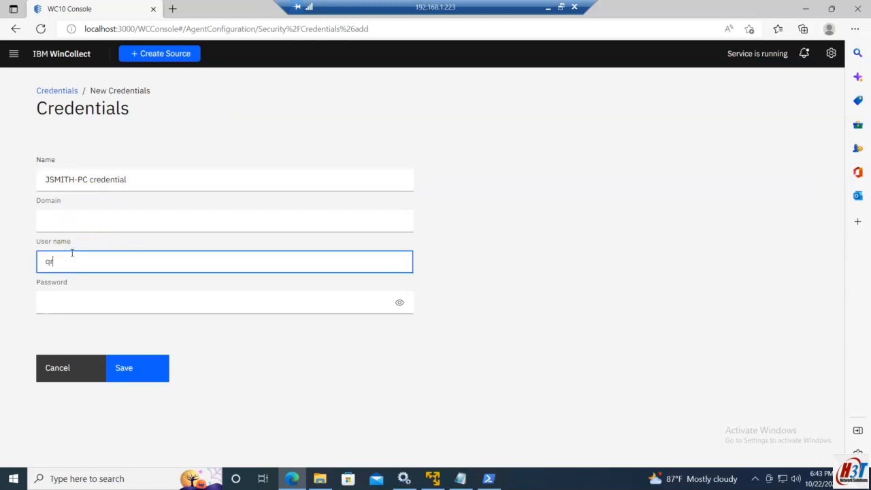
click(84, 303)
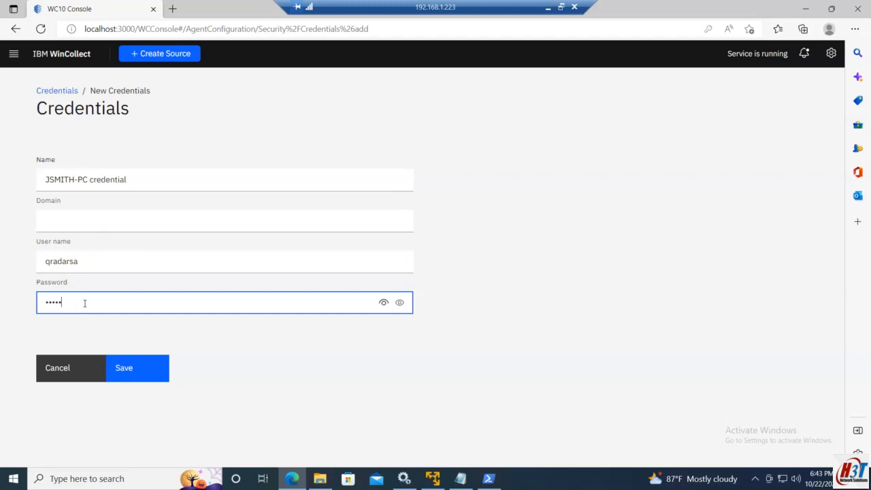
key(BackSpace)
key(BackSpace)
key(BackSpace)
click(148, 369)
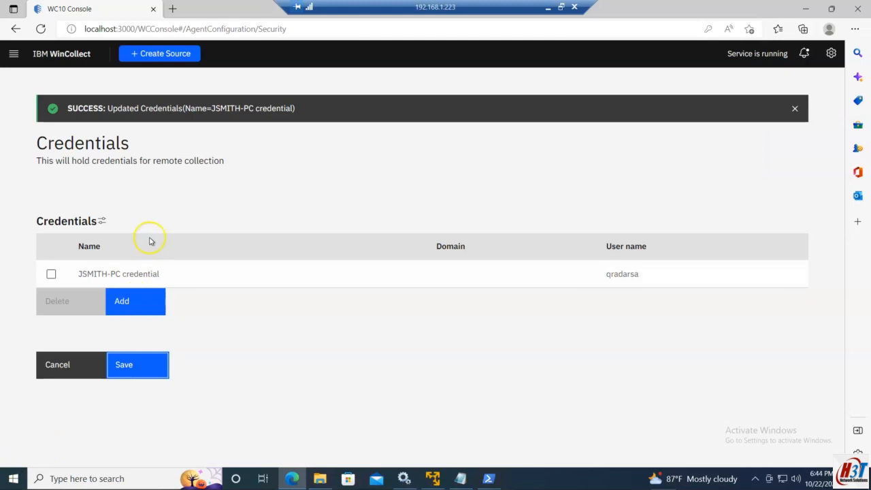
Add a source device 192.168.1.227 to the remote source, choosing the PC credential
click(14, 53)
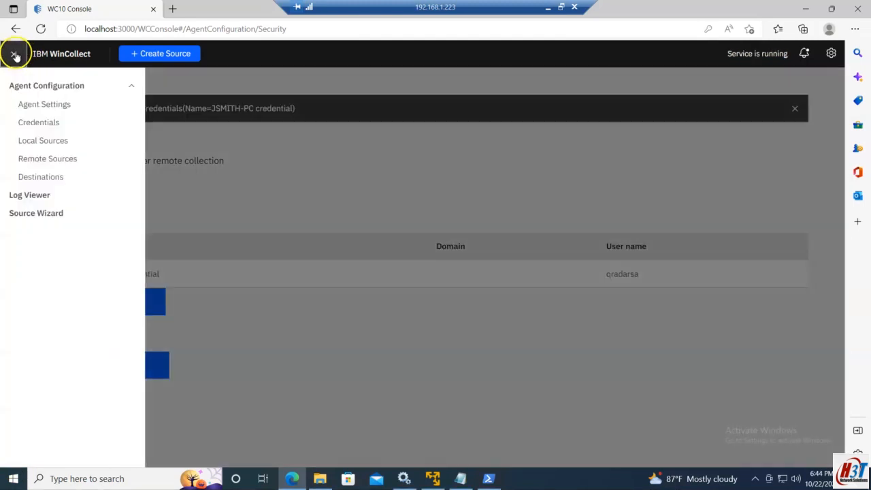
click(47, 158)
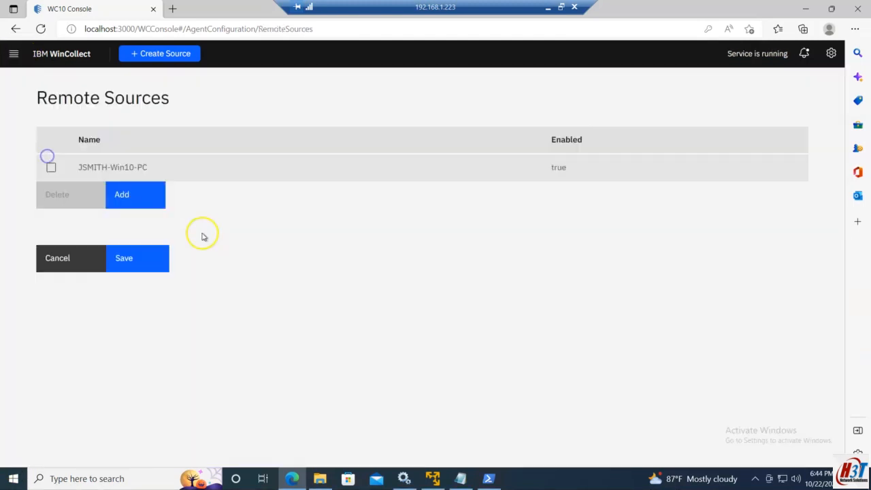
click(107, 168)
scroll(145, 309, down, 2)
click(146, 344)
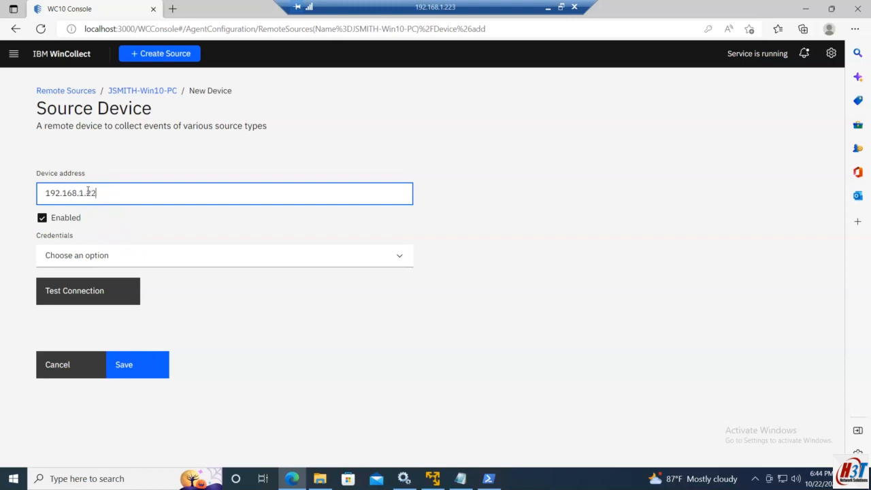
click(98, 257)
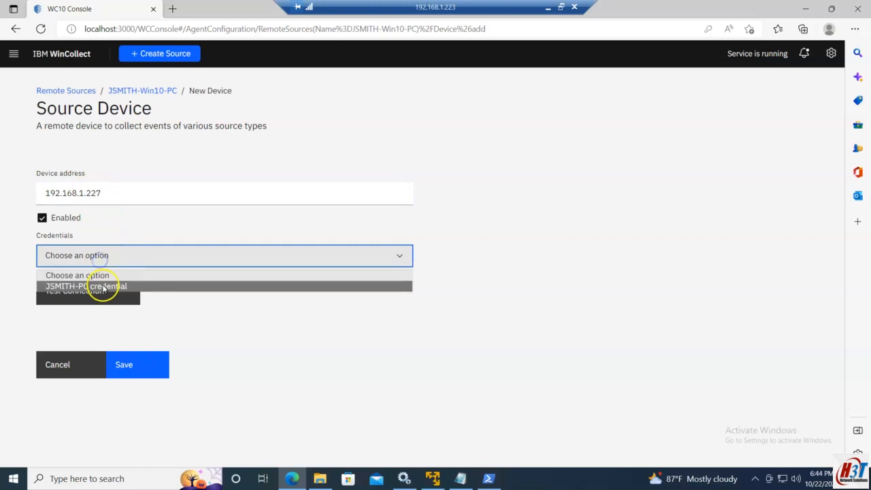
click(101, 286)
Test the connection to the new source device and save it
click(90, 293)
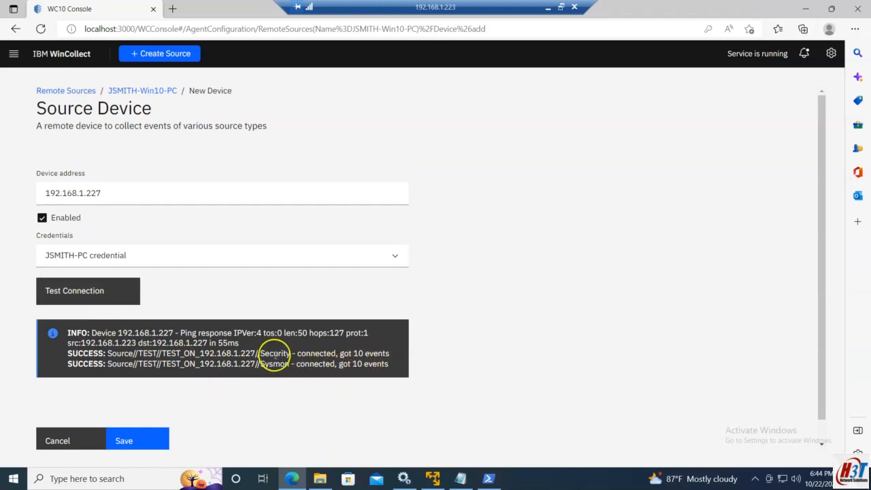
drag(260, 353, 365, 365)
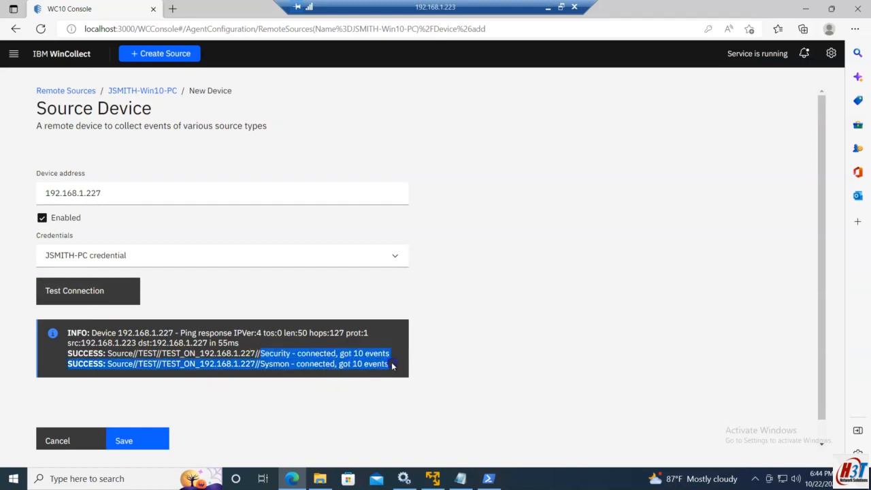
click(266, 390)
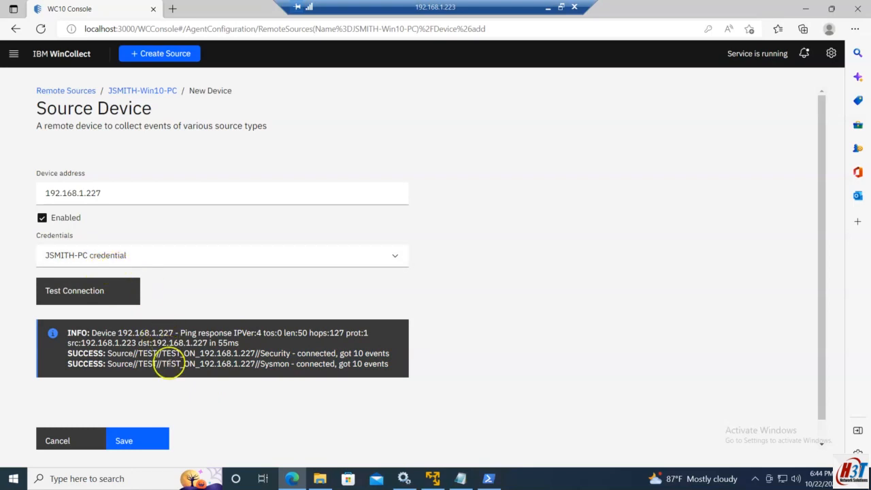
scroll(160, 419, down, 1)
click(134, 420)
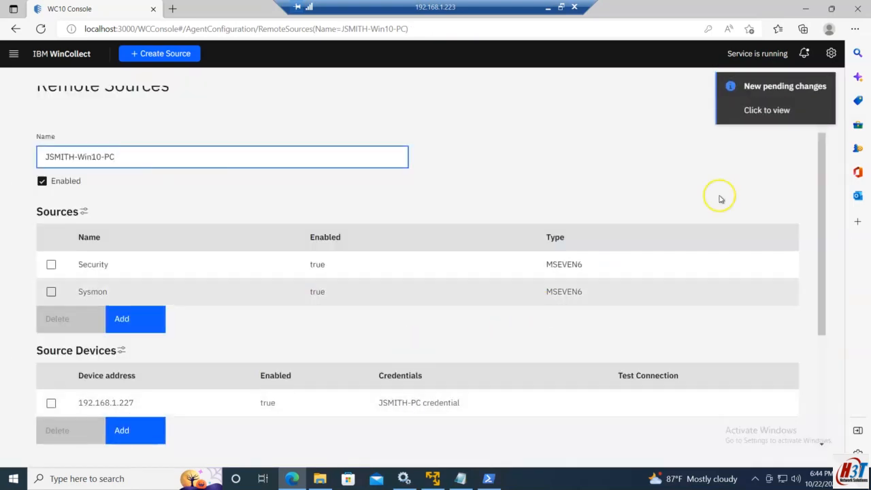
Apply the pending configuration changes to the agent and close the dialog
click(783, 114)
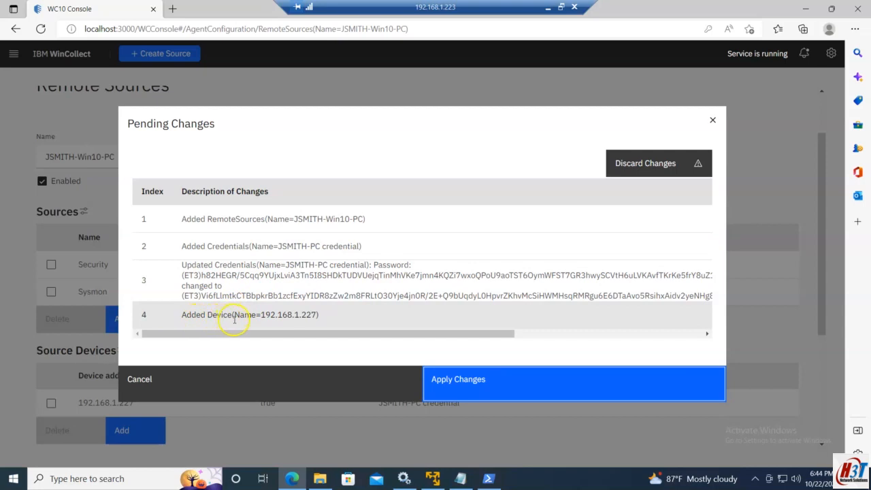
click(544, 390)
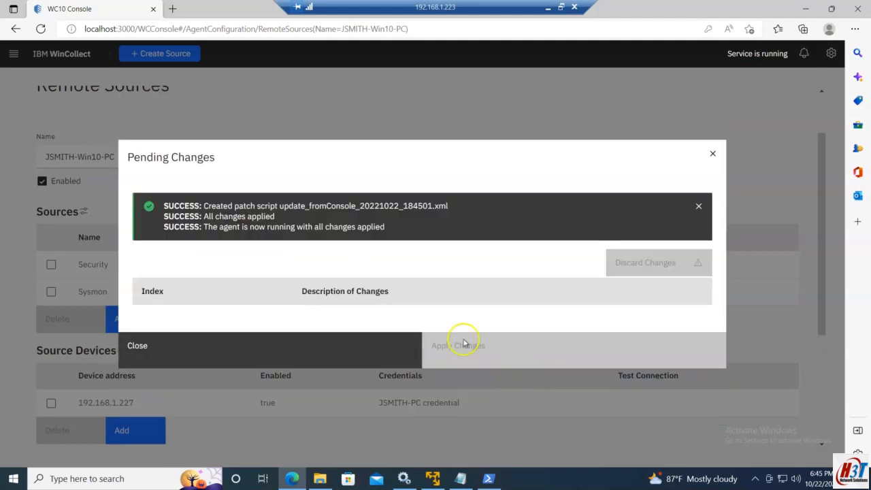
click(712, 153)
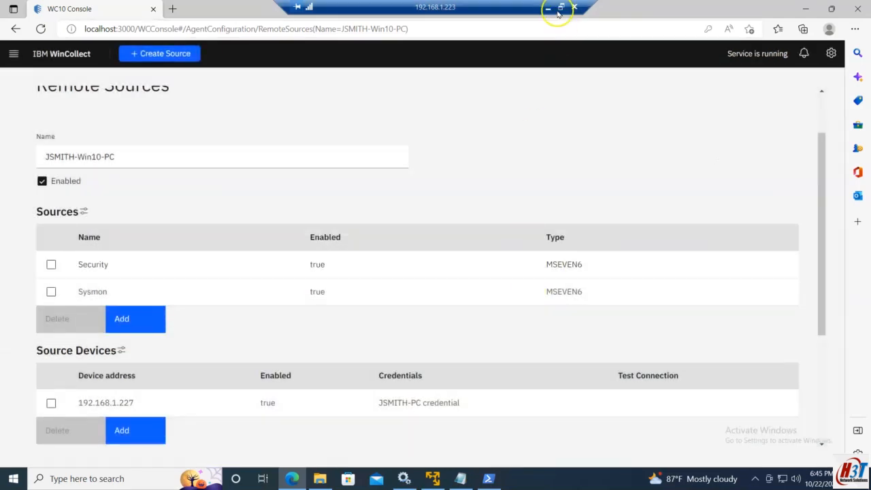
Switch to the QRadar console in the browser and open Log Source Management
click(549, 7)
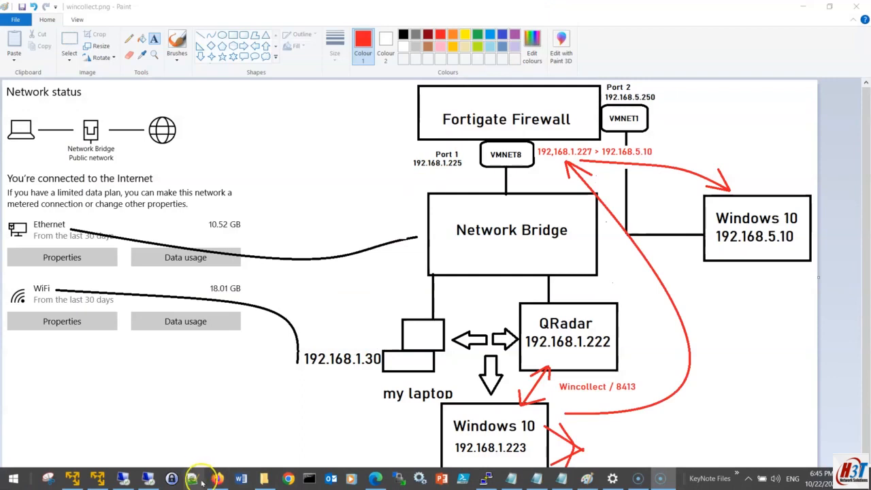
click(213, 479)
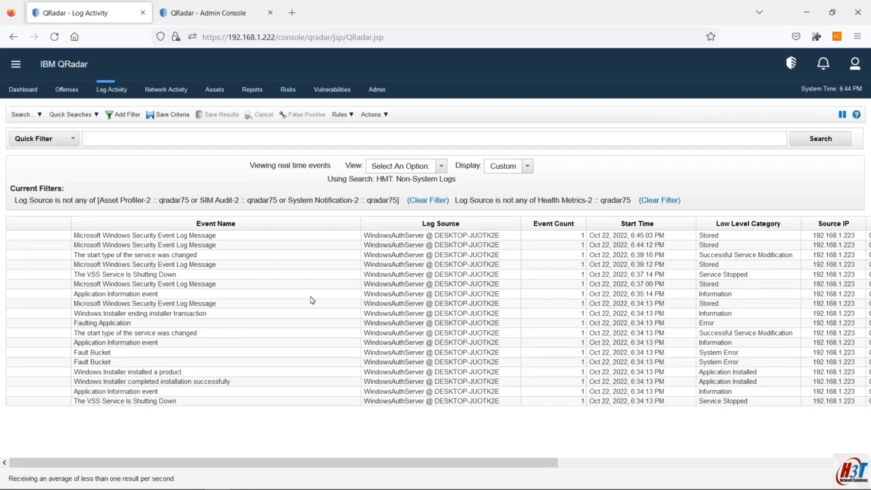
click(257, 222)
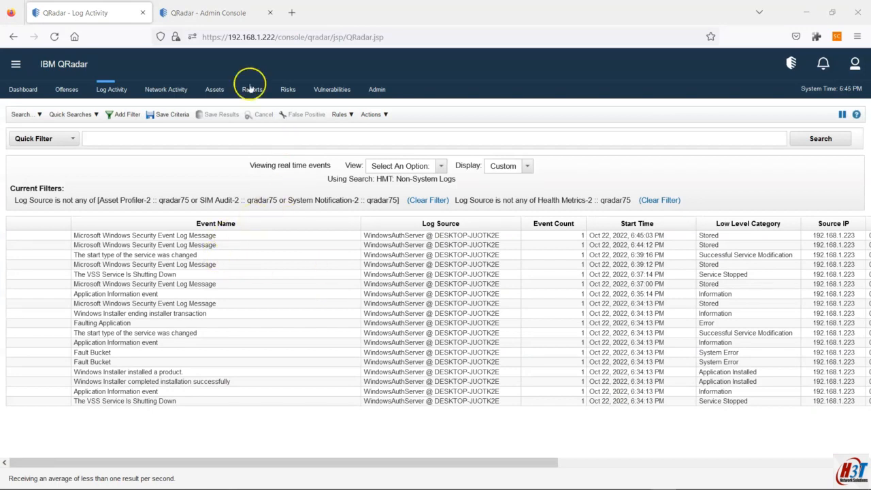
click(235, 19)
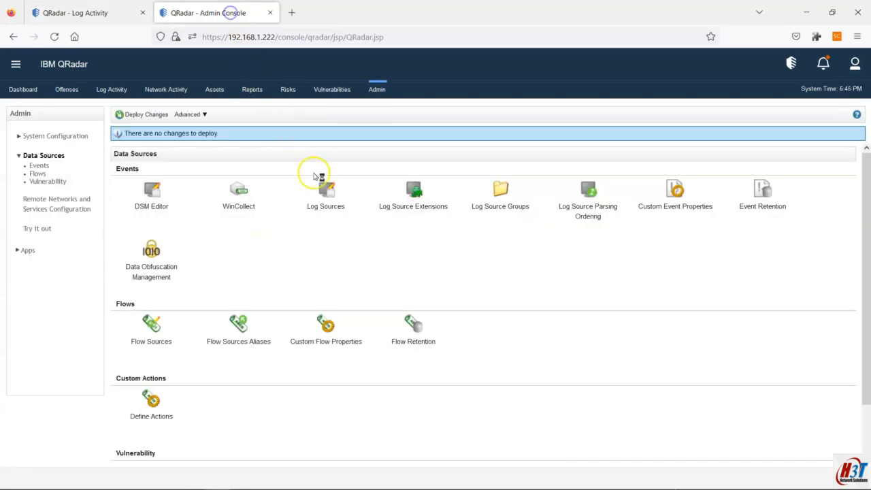
click(306, 192)
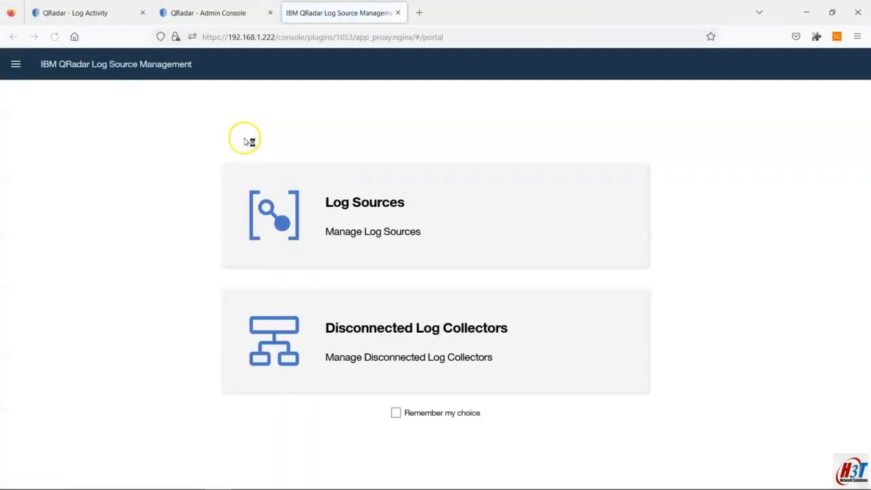
Search the log sources for desktop
click(291, 209)
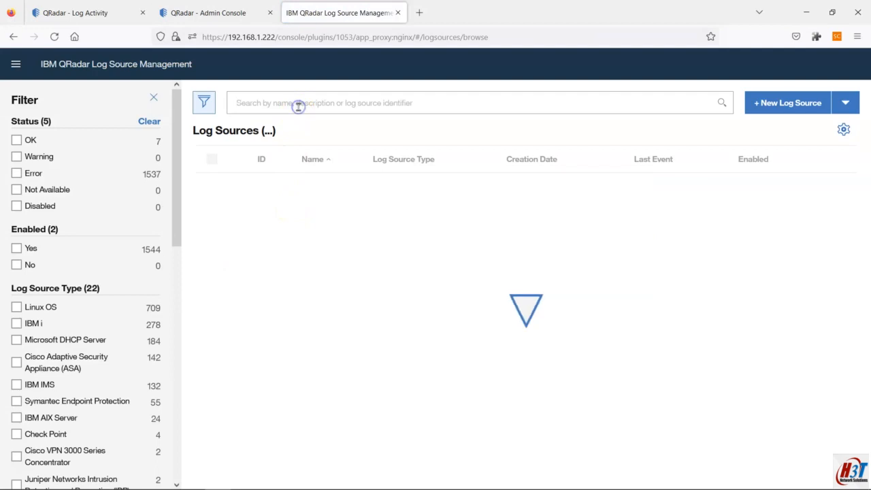
click(298, 103)
text(desktop)
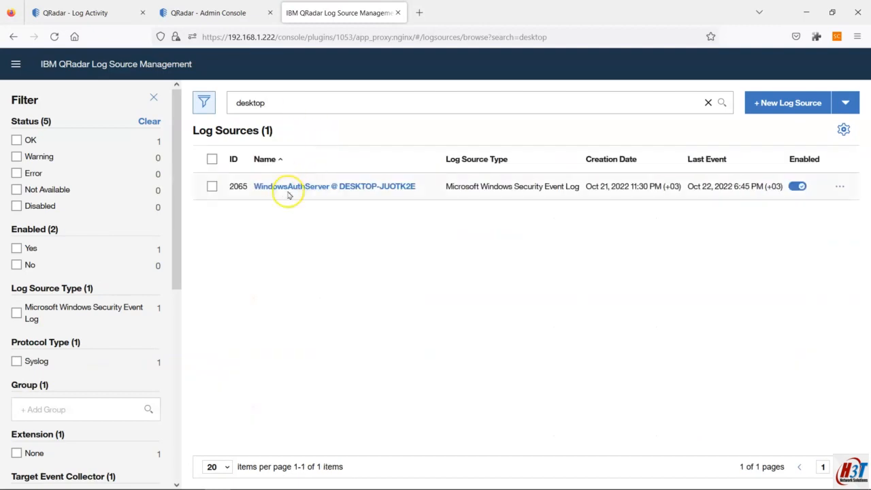
Search the log sources for 1.227
double_click(266, 103)
click(272, 106)
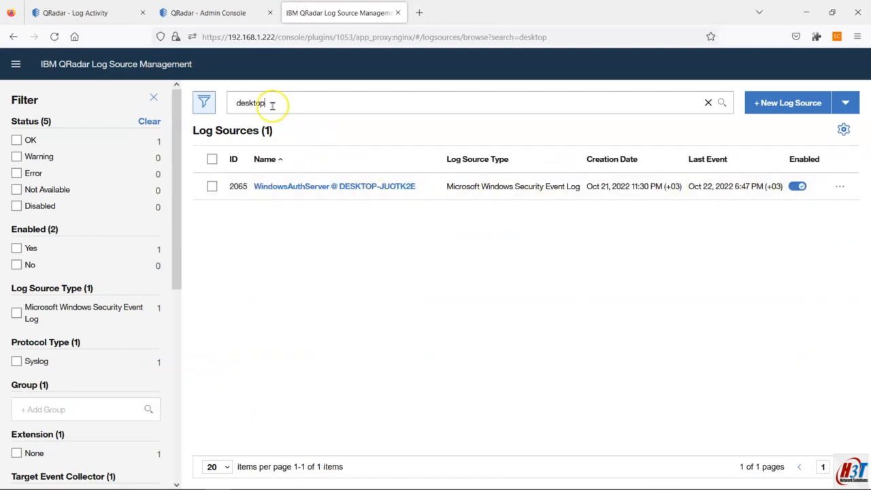
drag(272, 105, 223, 102)
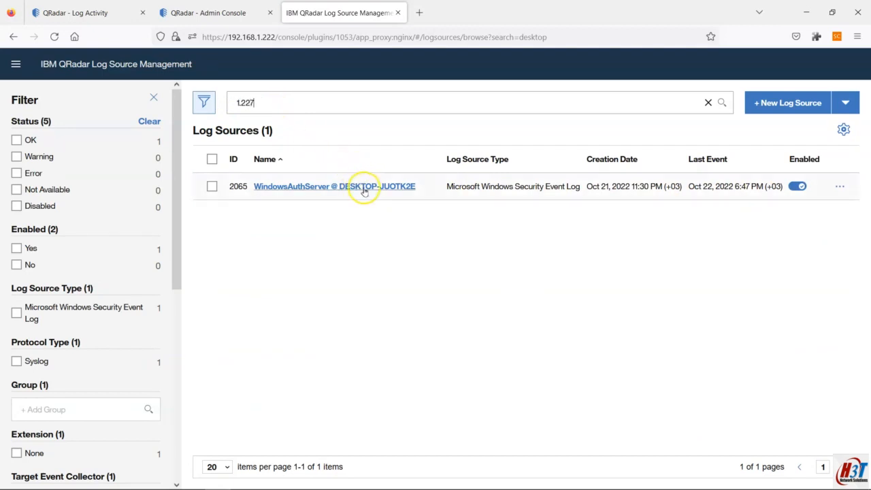
mouse_move(261, 101)
mouse_down()
mouse_move(238, 98)
mouse_move(266, 101)
mouse_up()
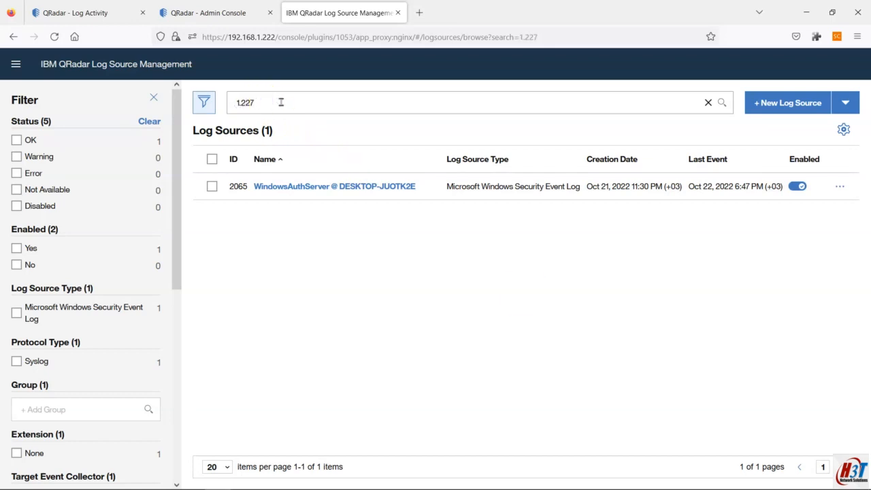
key(Return)
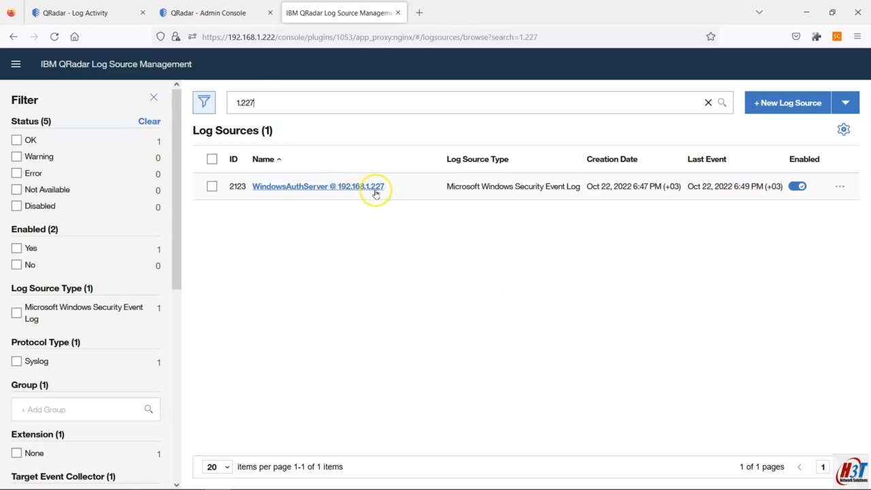
Open QRadar Log Activity to review events arriving from the 192.168.1.227 log source
click(102, 13)
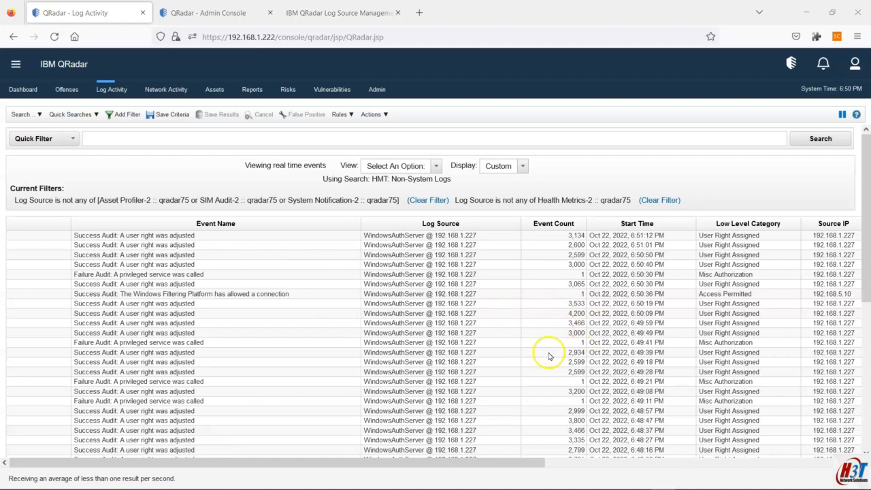
mouse_move(402, 485)
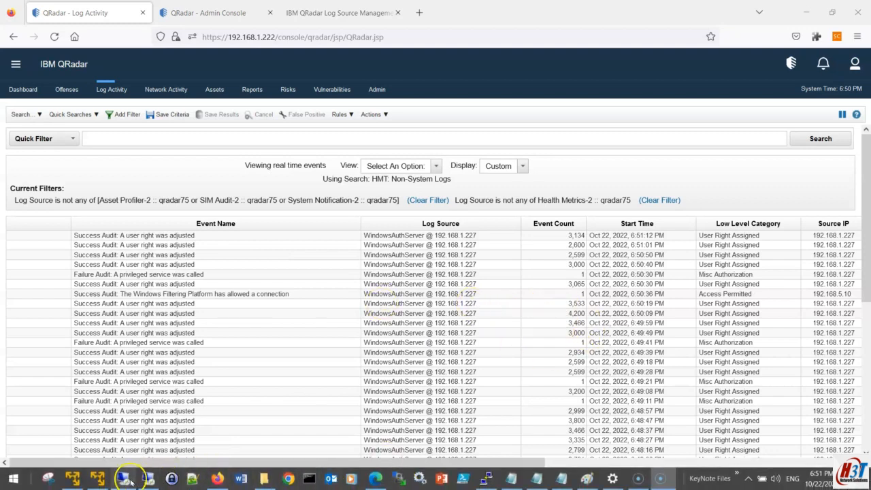
mouse_move(124, 481)
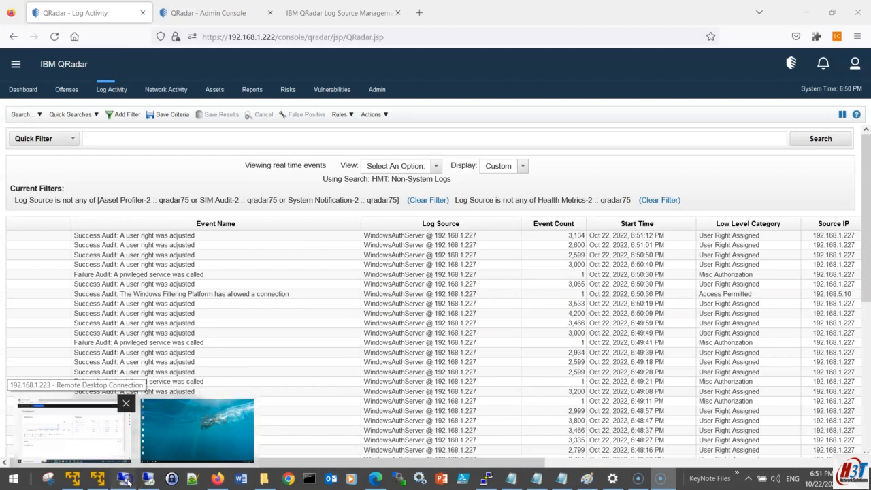
Switch to the remote desktop session on 192.168.1.223 and refresh the WinCollect dashboard to check the sources' EPS
click(126, 480)
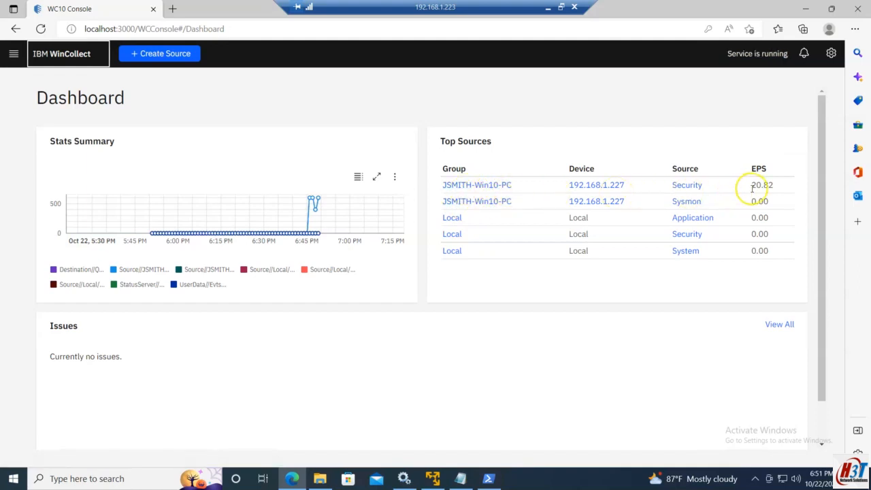
drag(775, 185, 746, 185)
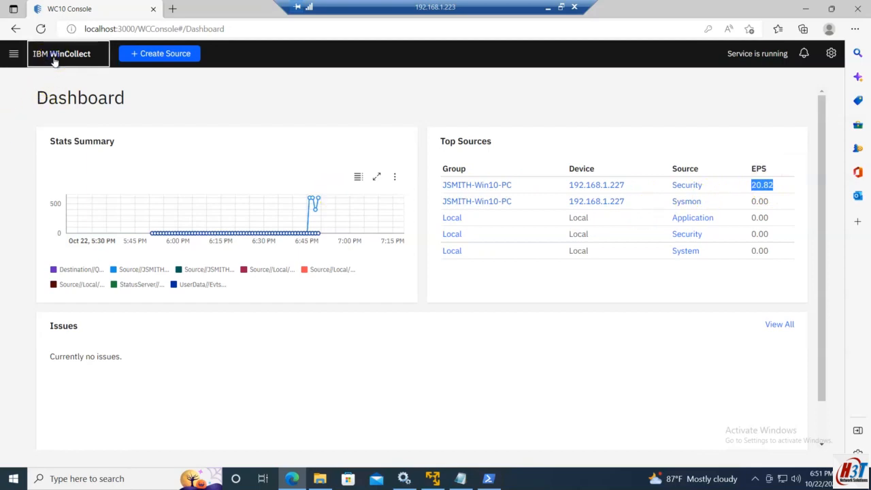
click(40, 28)
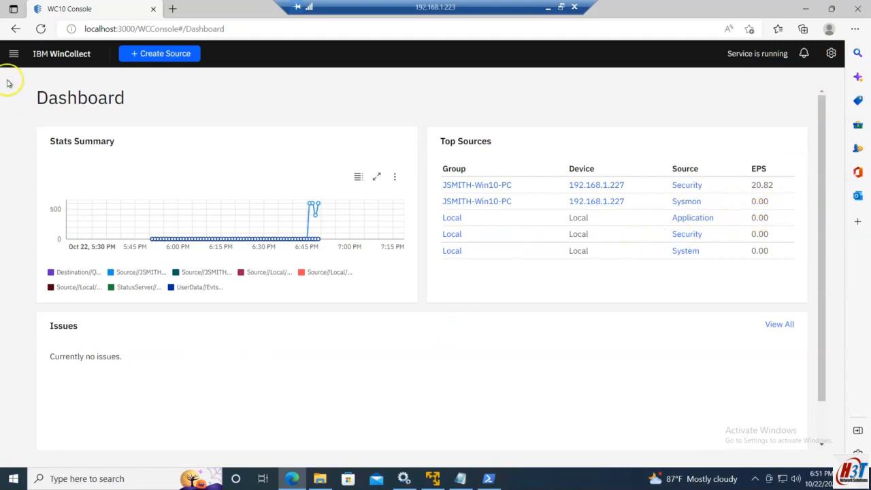
Start the Source Wizard and choose a Remote group type with Bulk devices
click(14, 53)
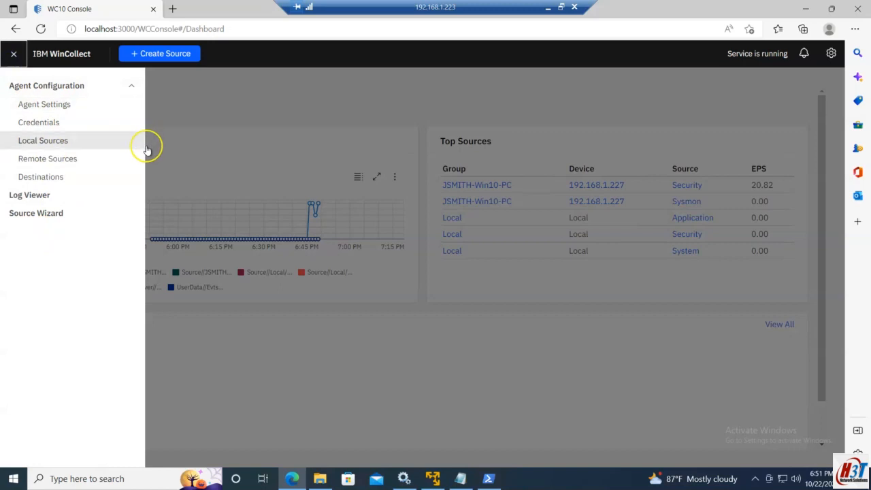
click(62, 212)
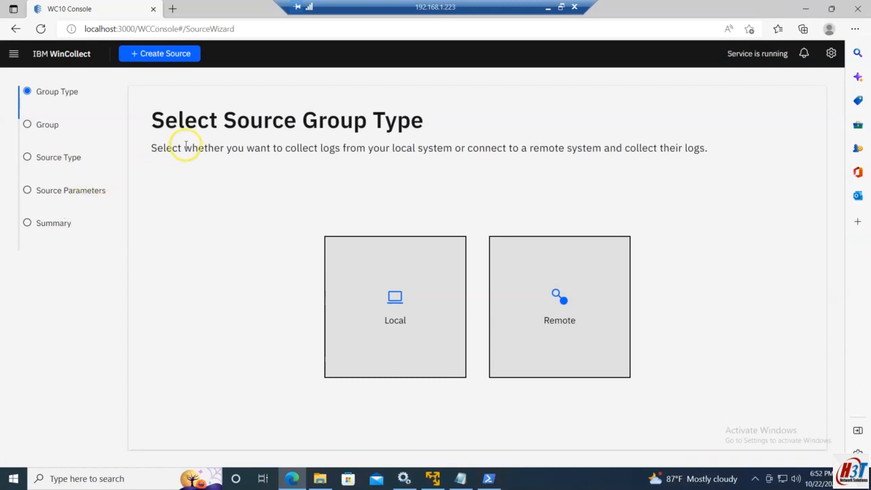
drag(149, 120, 489, 144)
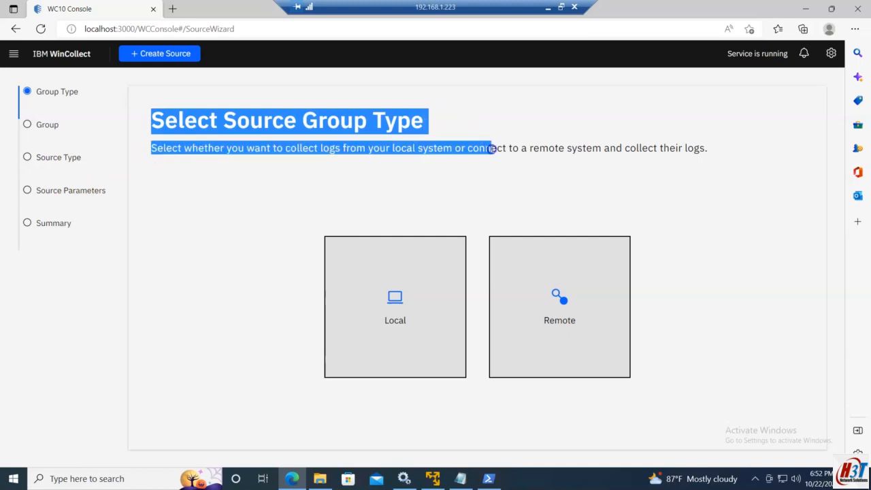
click(363, 168)
drag(296, 148, 754, 143)
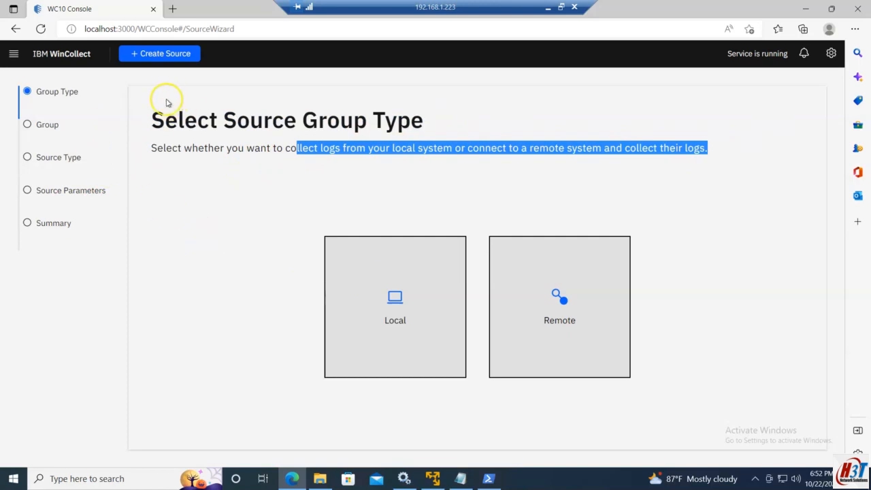
click(14, 53)
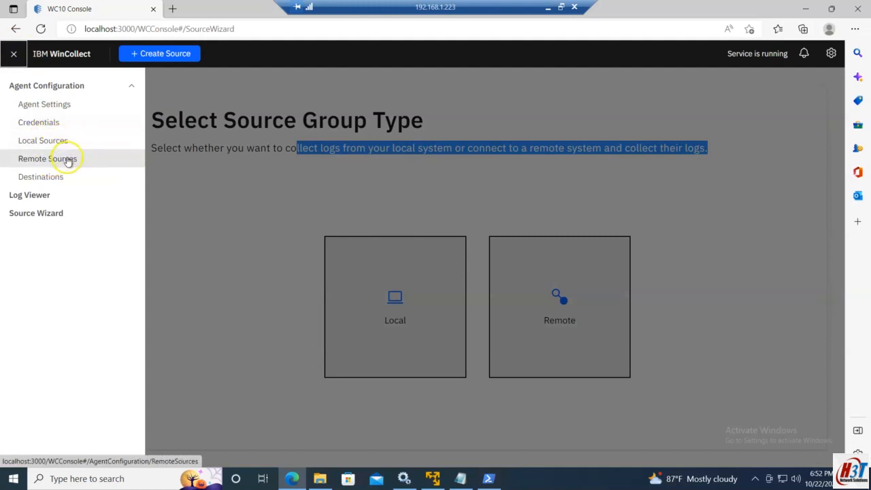
click(168, 245)
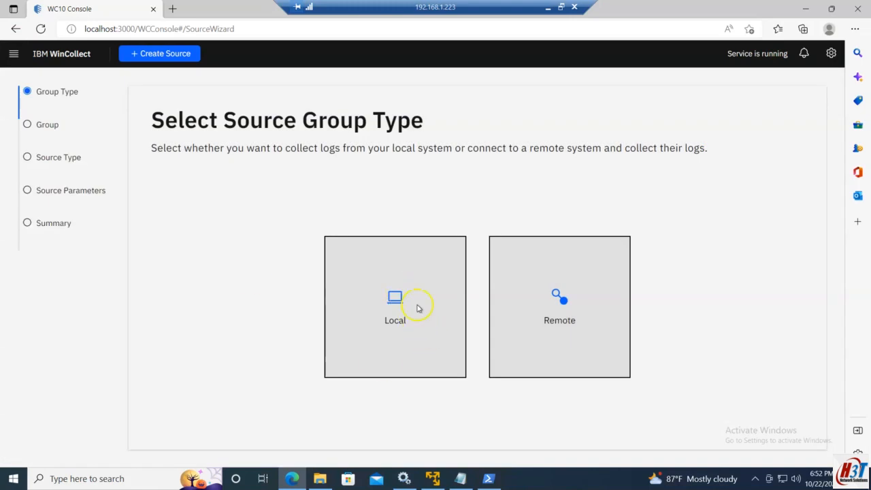
click(564, 312)
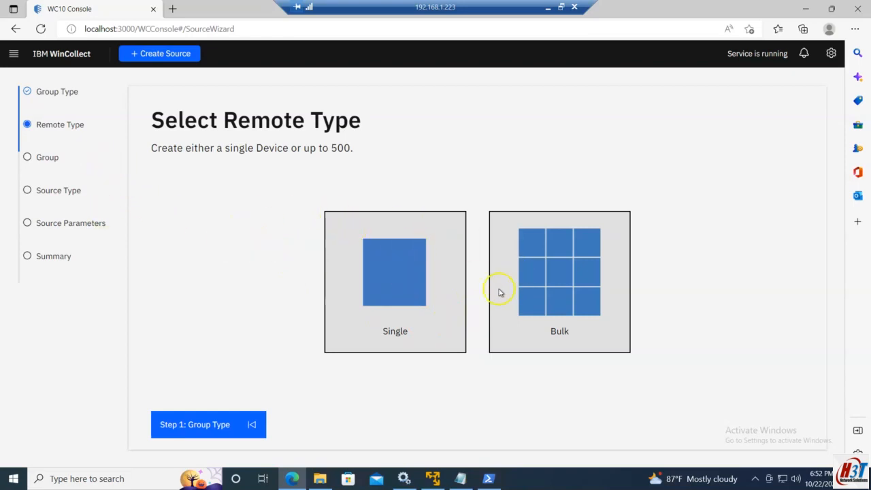
click(521, 270)
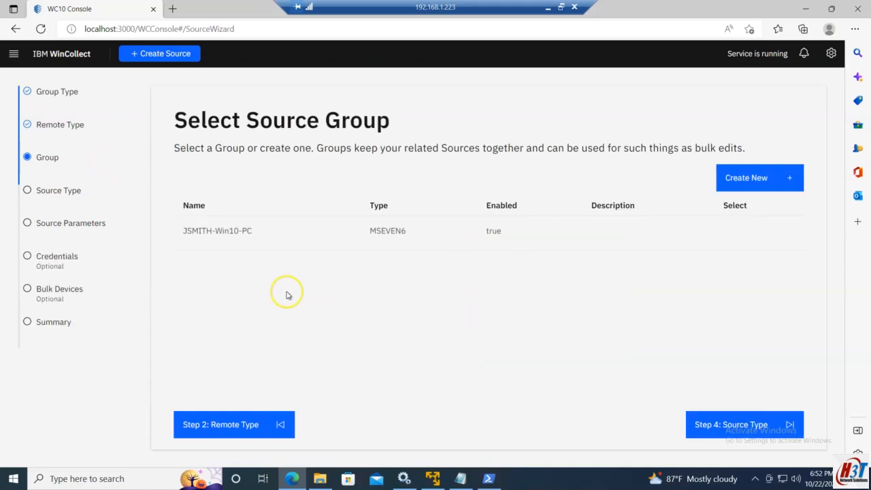